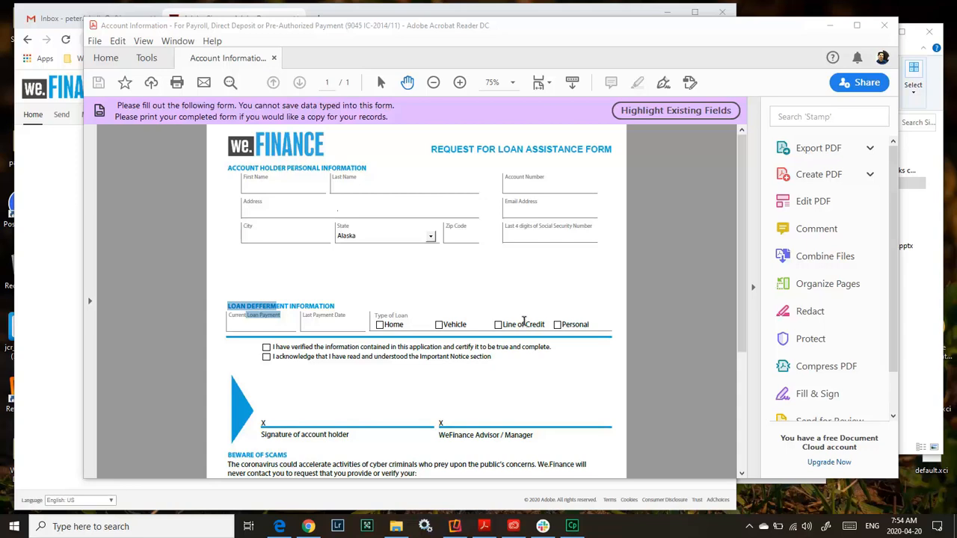
Fill in the applicant's first and last name with Home as the loan type on the PDF form, and close the document.
mouse_move(740, 230)
mouse_down()
mouse_move(741, 286)
mouse_move(741, 214)
mouse_up()
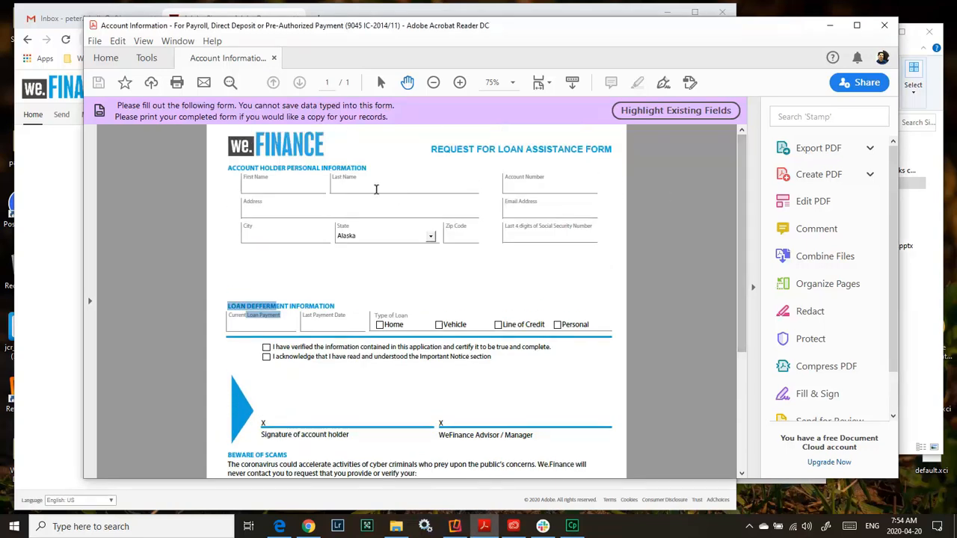
click(298, 188)
text(John)
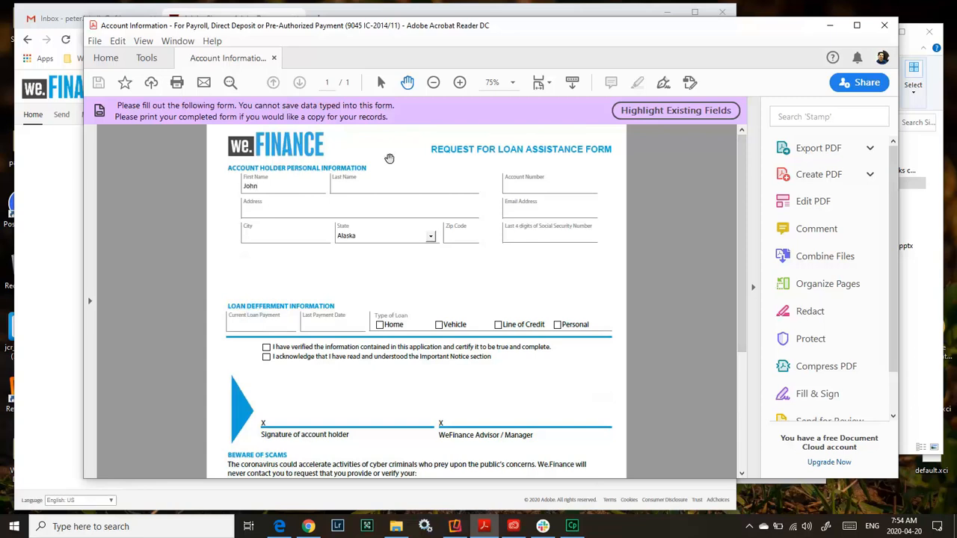
click(383, 187)
text(Doe)
click(379, 324)
click(883, 25)
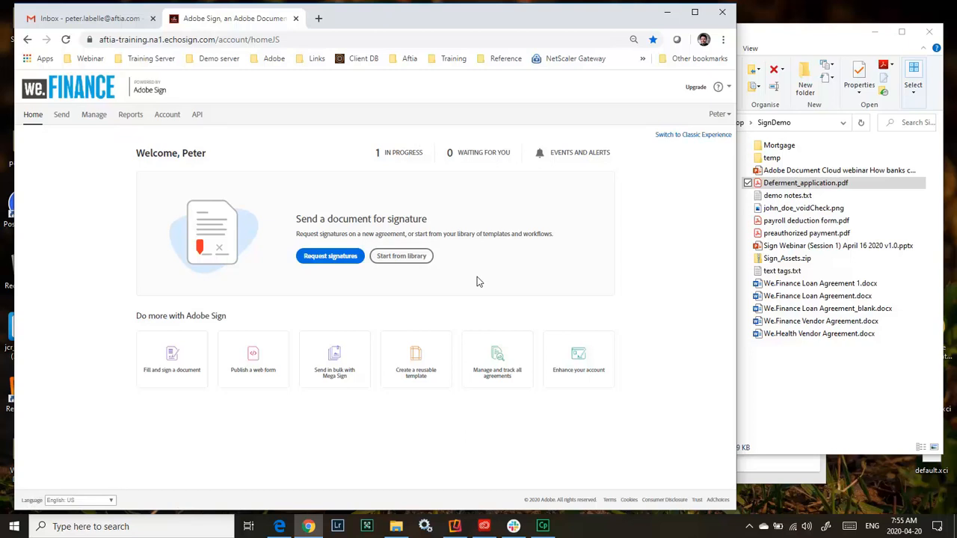
Start a signature request with the customer's email as first recipient and the sender's own email as second recipient.
click(315, 258)
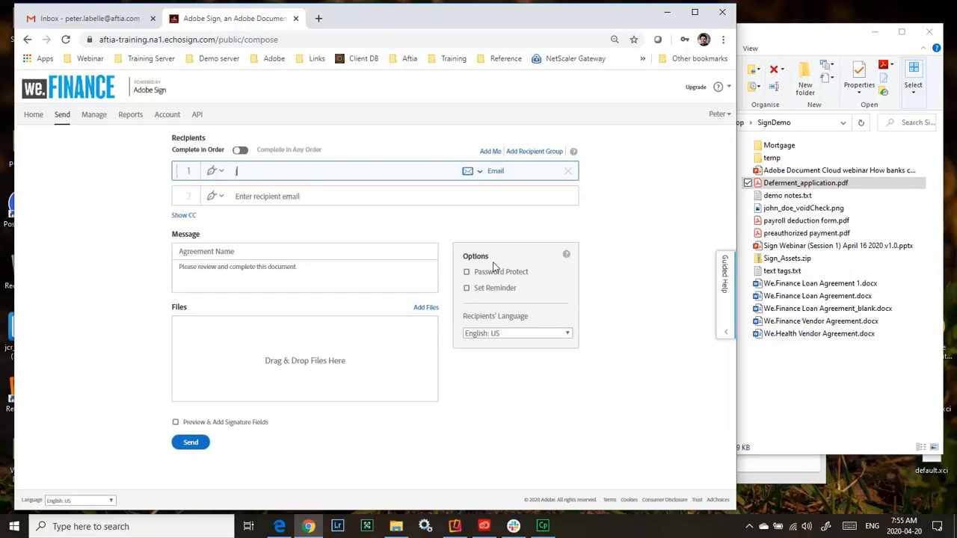
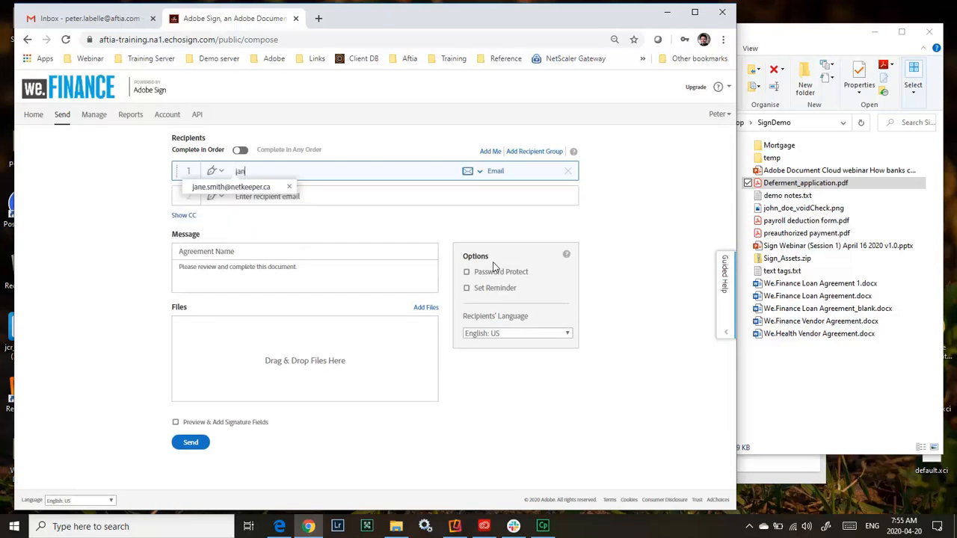
click(229, 188)
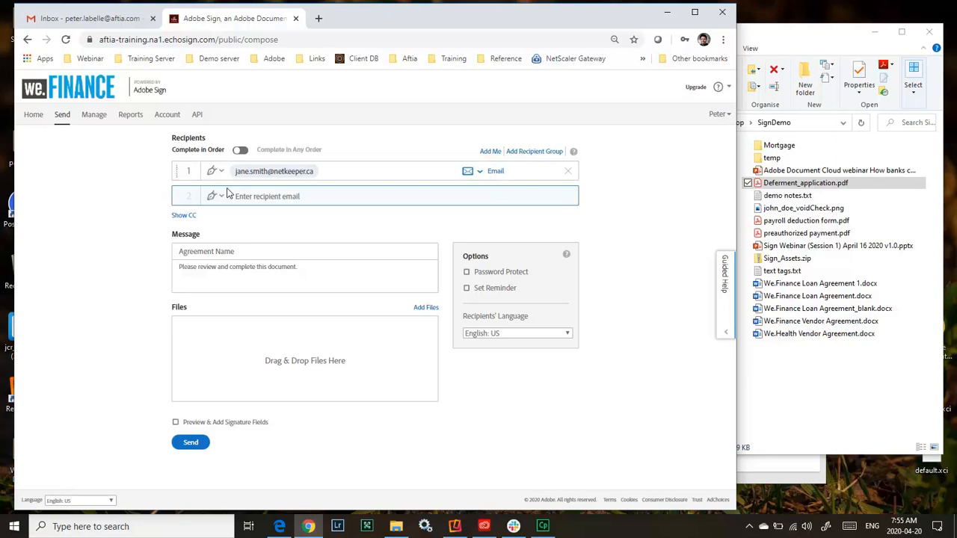
text(peter)
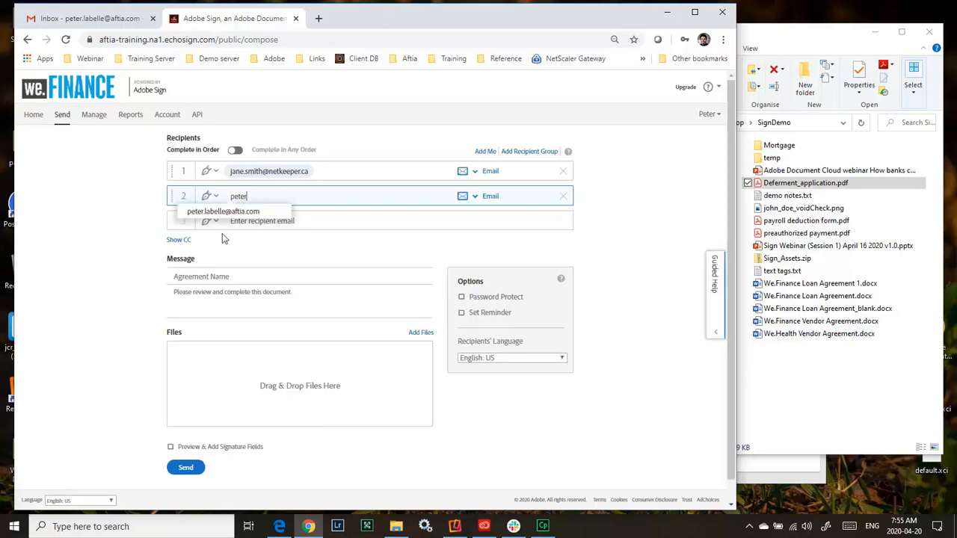
click(220, 215)
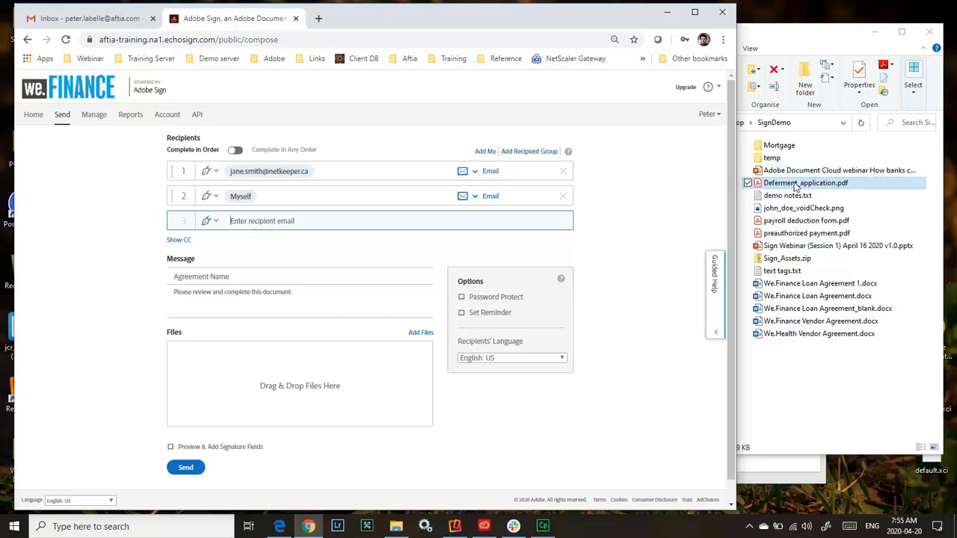
Attach Deferment_application.pdf from the SignDemo folder and proceed with Preview & Add Signature Fields enabled.
drag(795, 186, 250, 393)
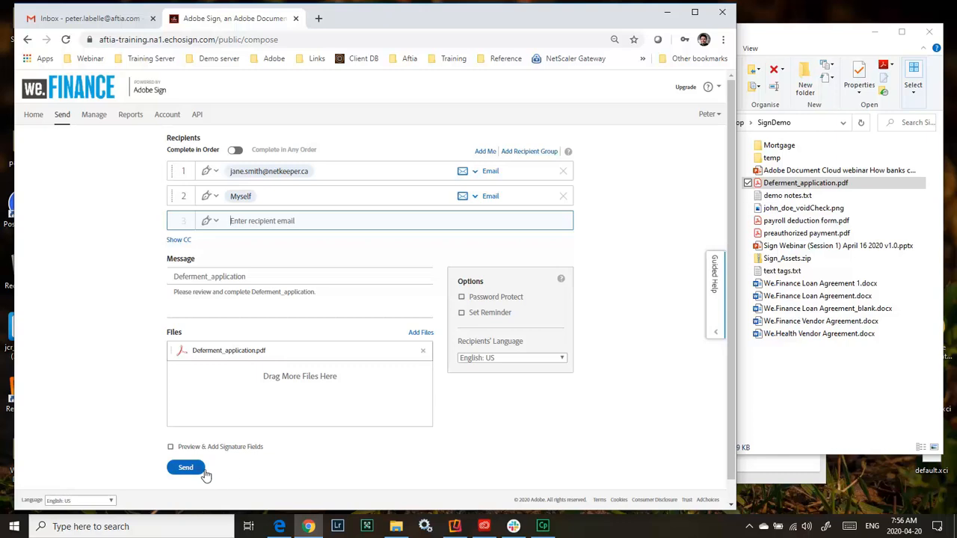
click(210, 446)
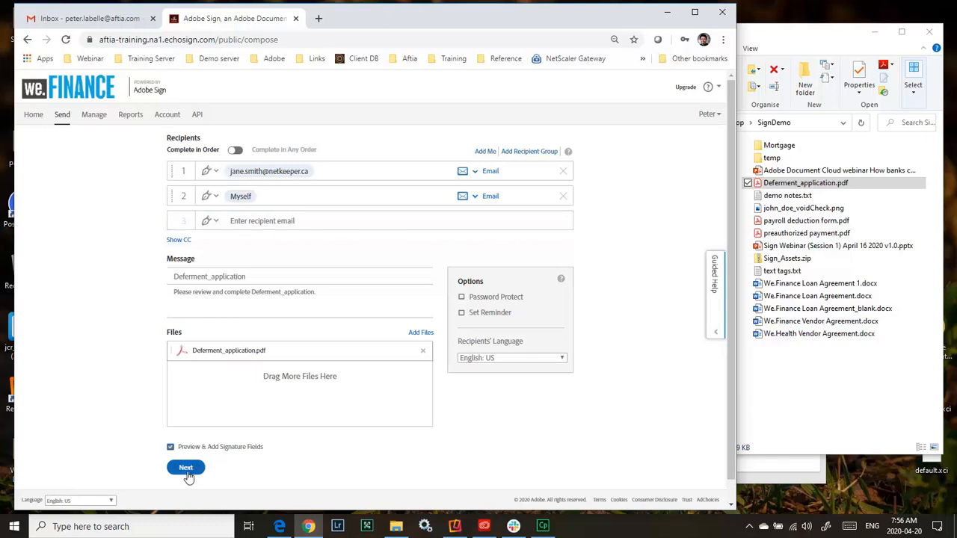
click(186, 469)
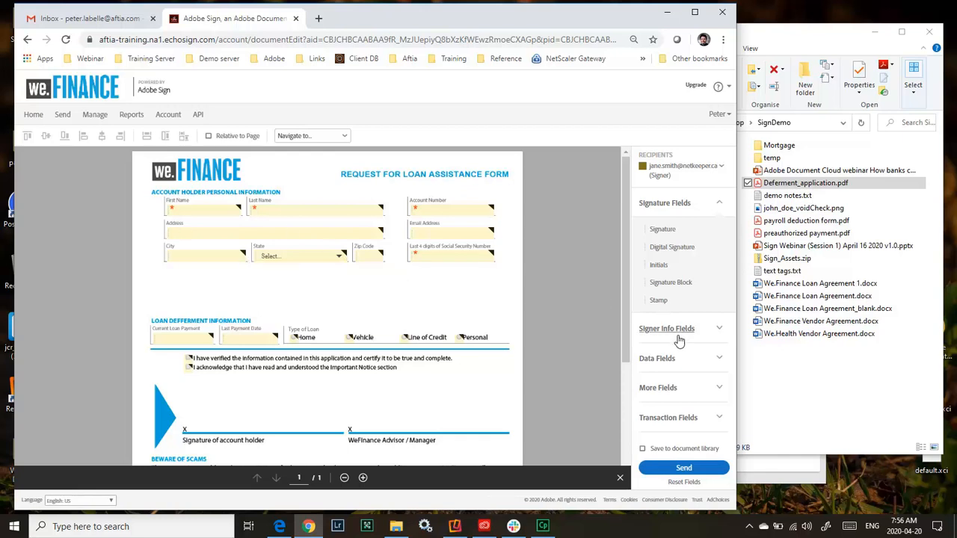
Place one signature block above the account holder's signature line and another above the WeFinance Advisor / Manager line.
click(675, 362)
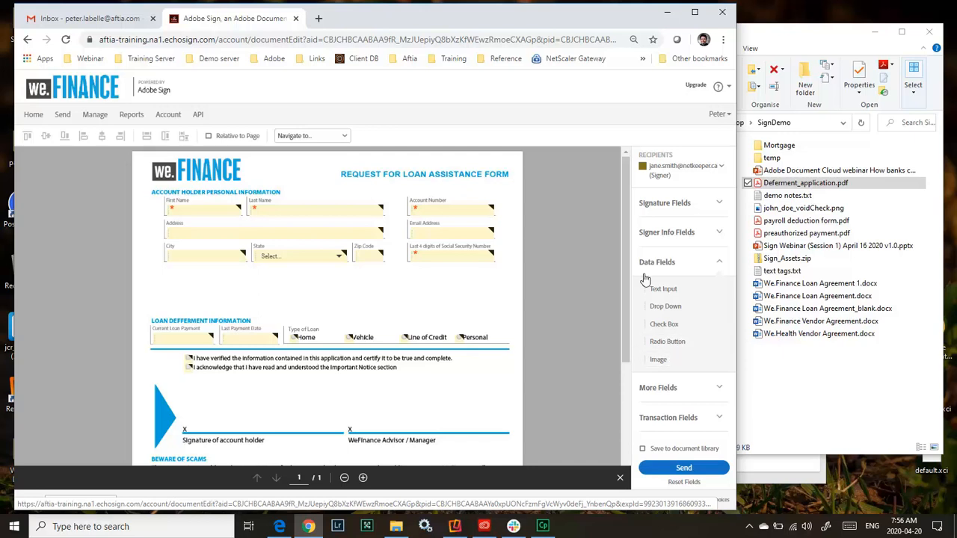
click(665, 210)
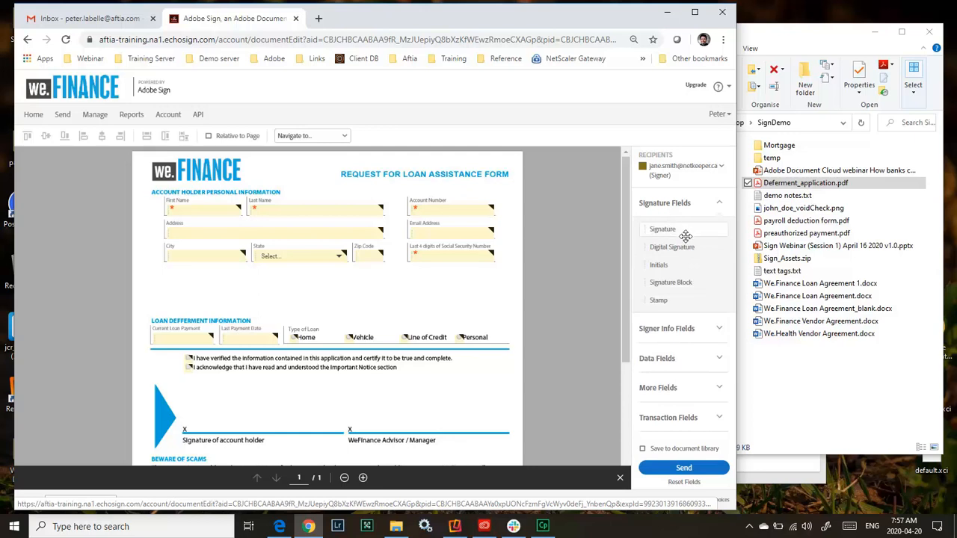
mouse_move(664, 283)
mouse_down()
mouse_move(431, 303)
mouse_move(238, 395)
mouse_move(160, 402)
mouse_up()
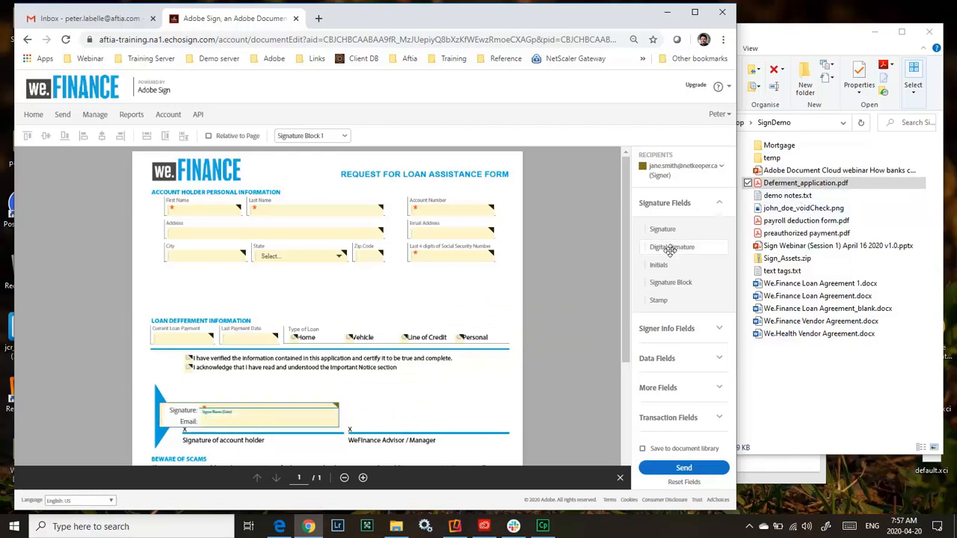
mouse_move(676, 282)
mouse_down()
mouse_move(504, 303)
mouse_move(382, 388)
mouse_move(332, 409)
mouse_move(325, 399)
mouse_move(334, 406)
mouse_up()
click(336, 406)
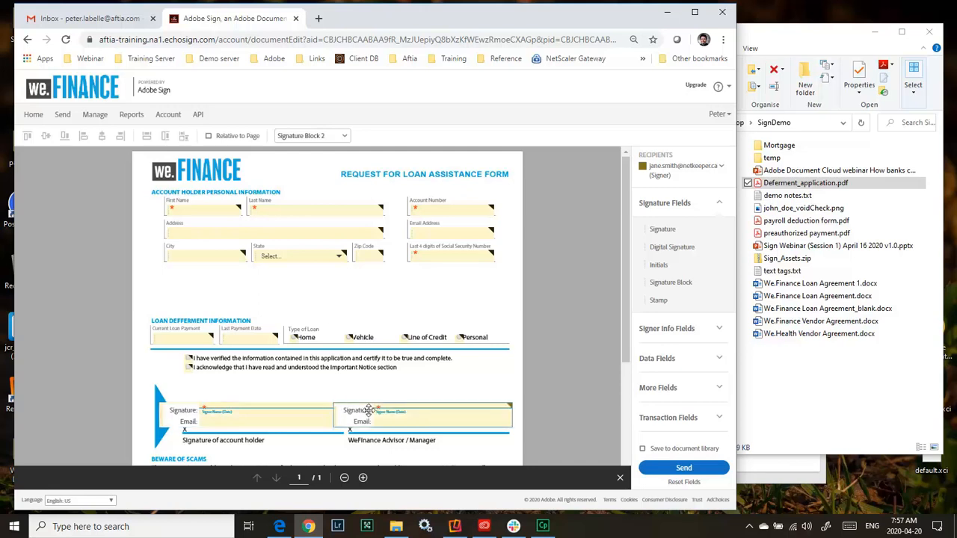
Assign the WeFinance Advisor / Manager signature block to the sender as signer.
double_click(417, 417)
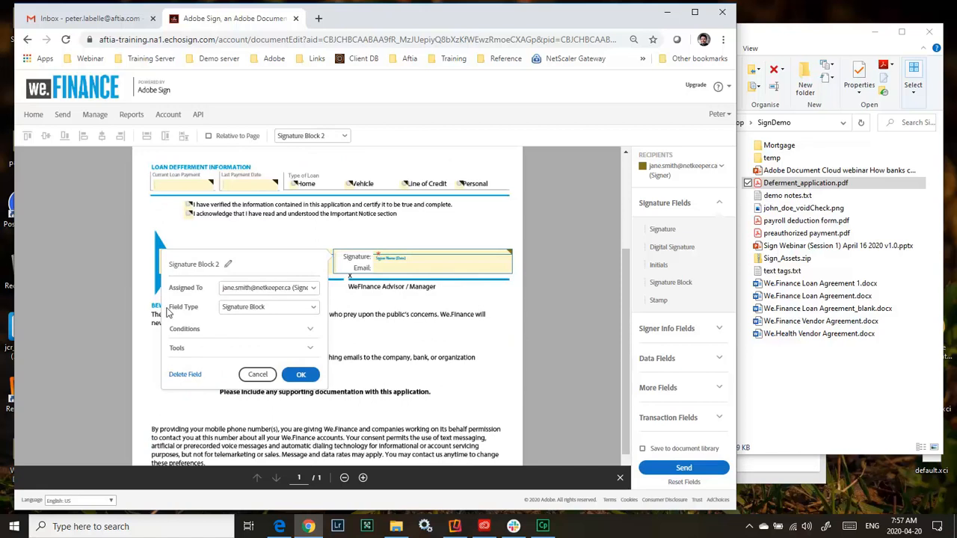
click(244, 289)
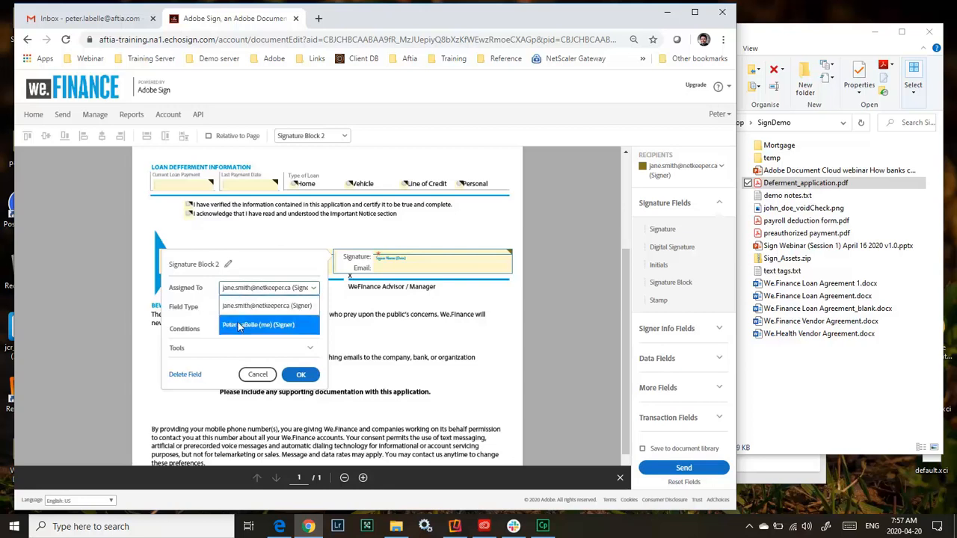
click(239, 325)
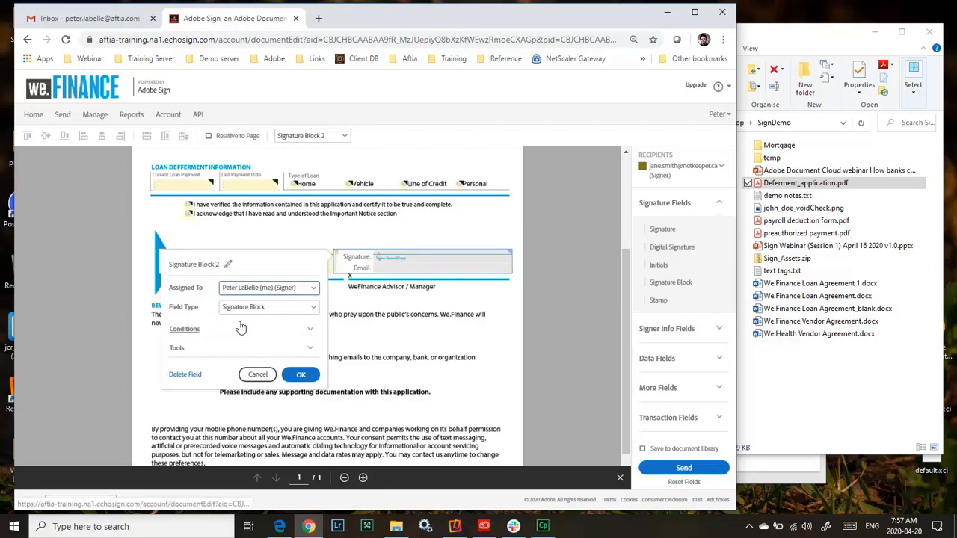
click(302, 374)
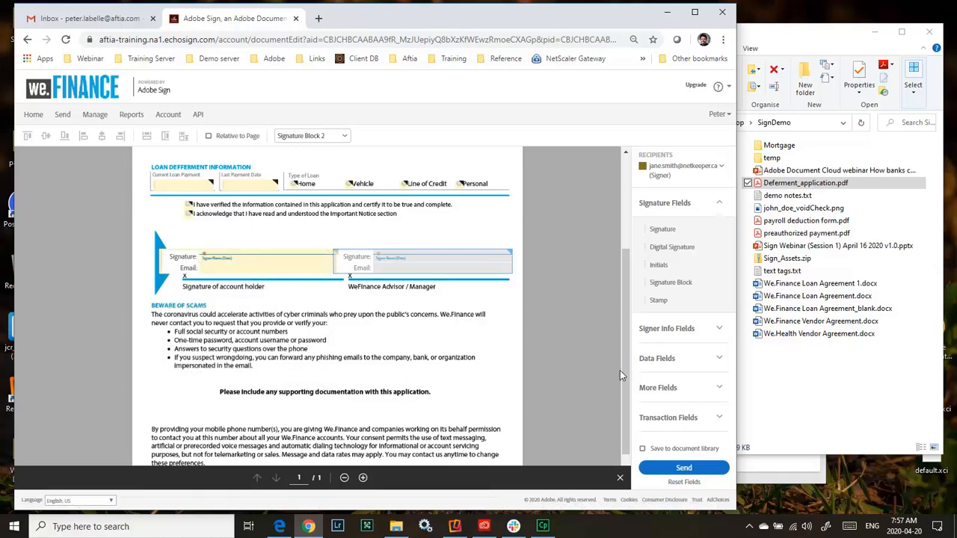
Add a File Attachment field below the line asking for supporting documentation.
click(658, 384)
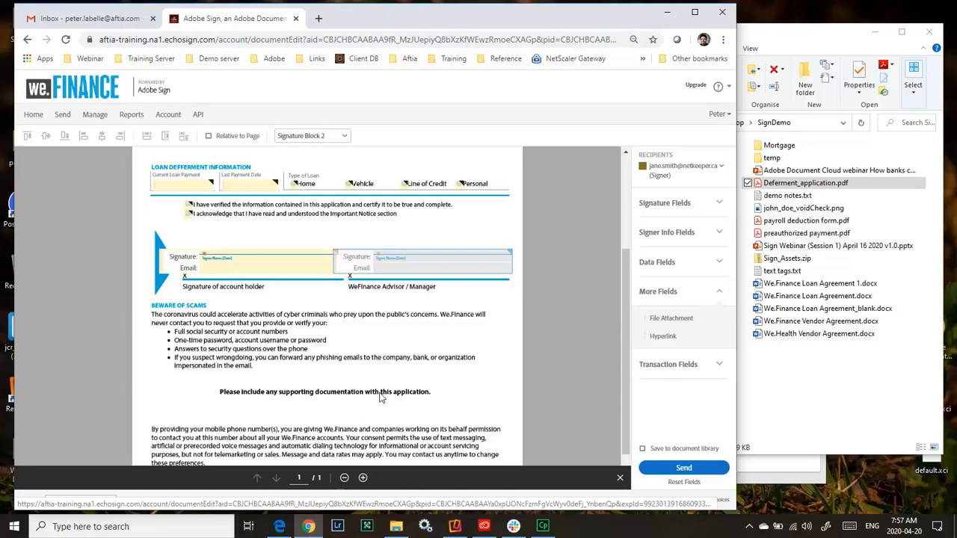
drag(668, 318, 258, 404)
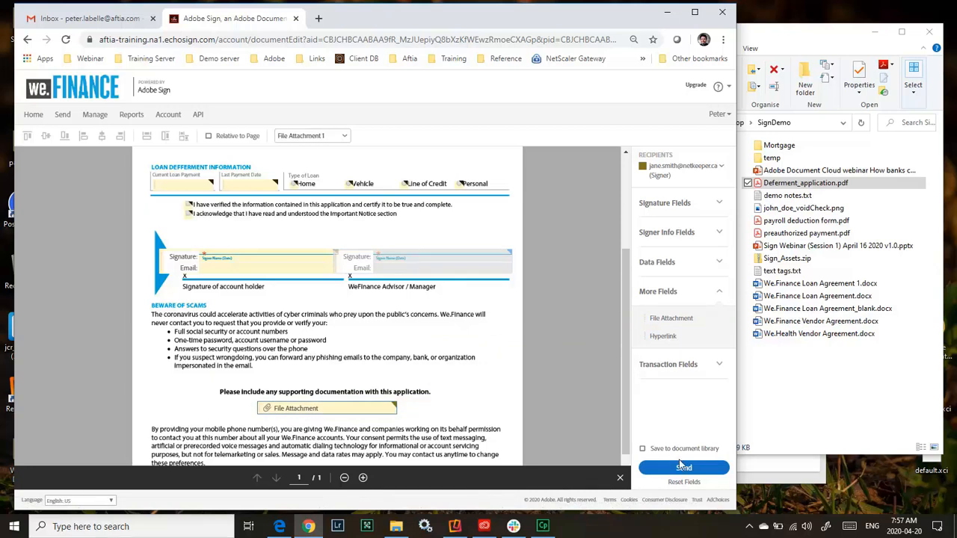
Make the Email Address field required and send the agreement for signature.
scroll(330, 258, up, 2)
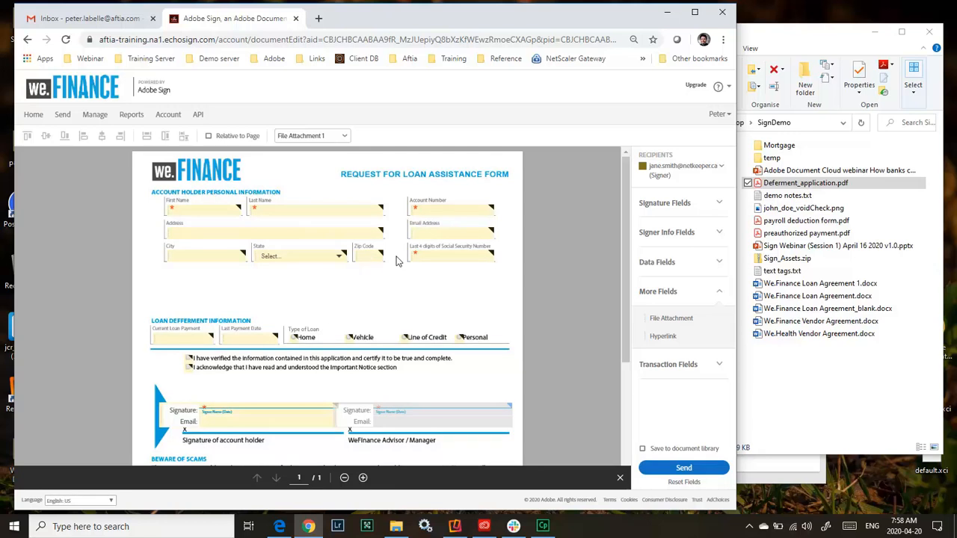
double_click(458, 229)
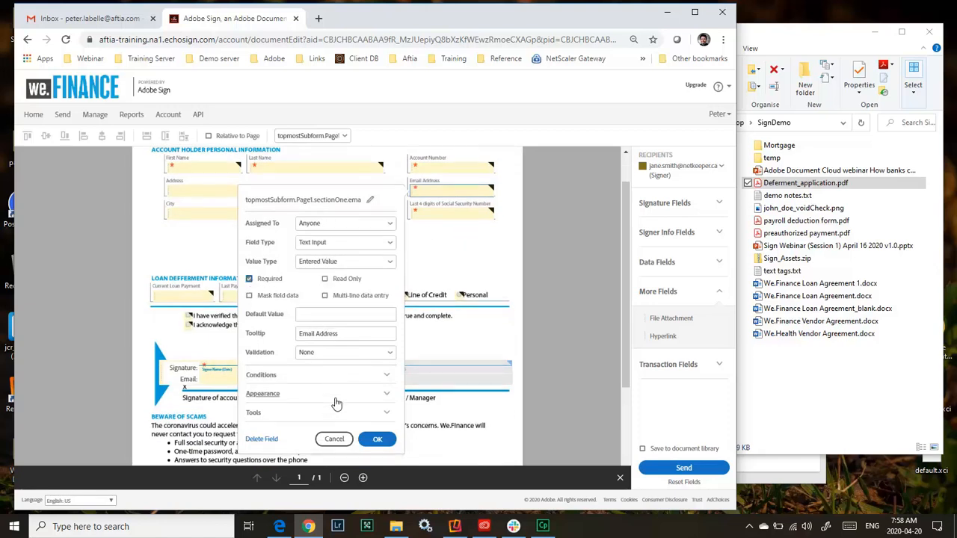
click(376, 439)
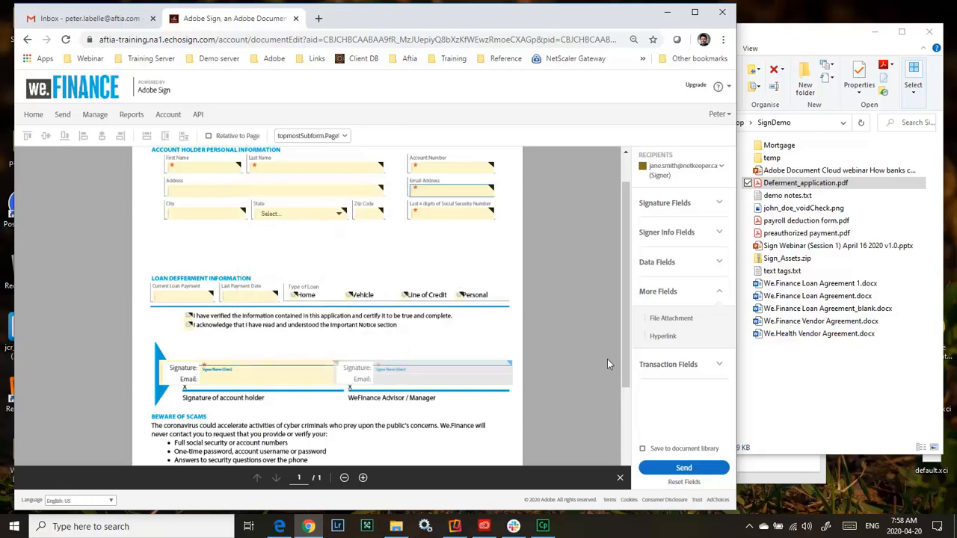
click(686, 467)
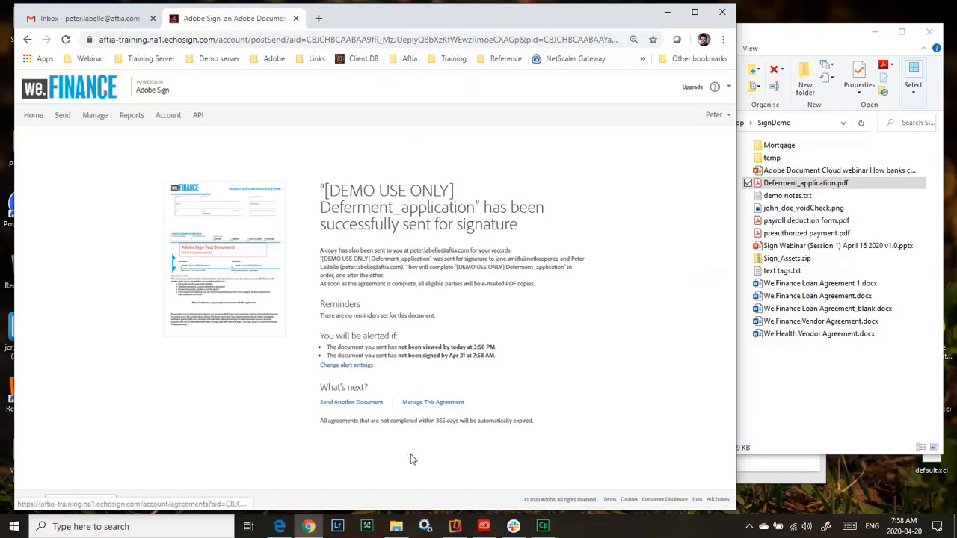
Switch to the recipient's Roundcube mailbox in Edge and open the Deferment_application agreement from the signature request email.
click(279, 526)
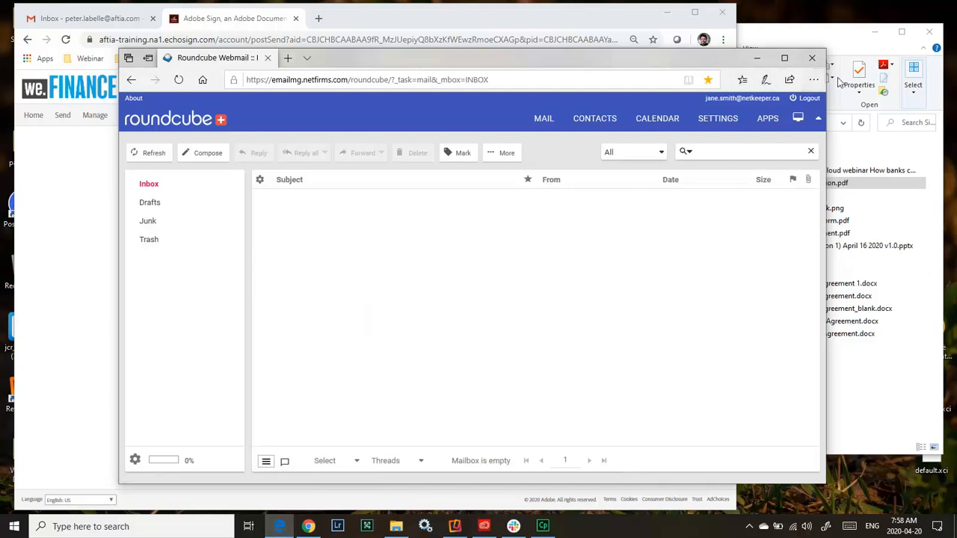
click(155, 152)
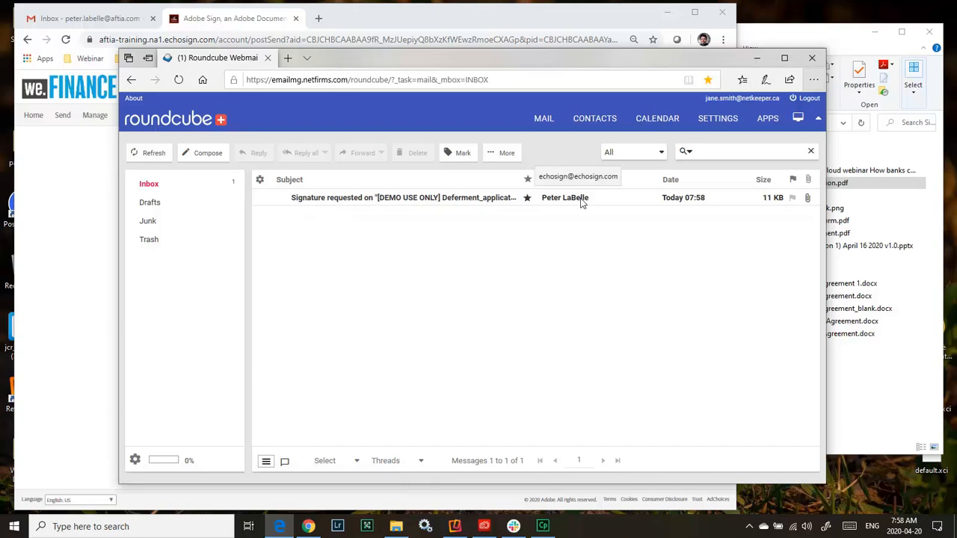
double_click(456, 203)
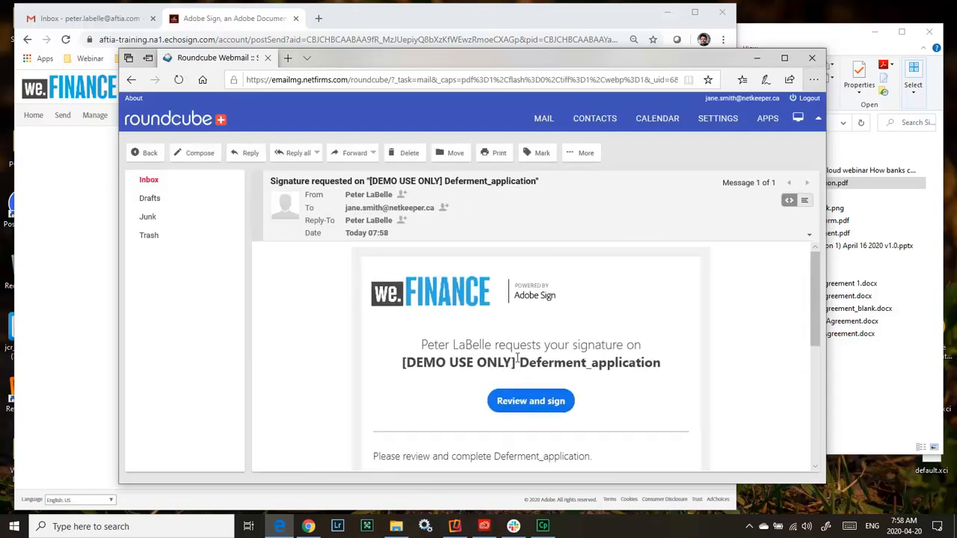
scroll(518, 359, down, 1)
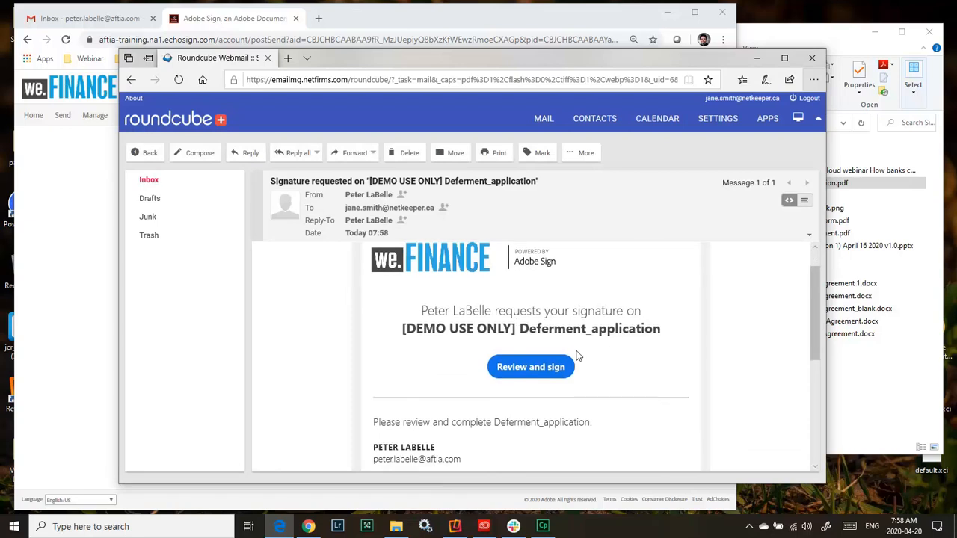
scroll(417, 381, down, 3)
scroll(418, 359, up, 2)
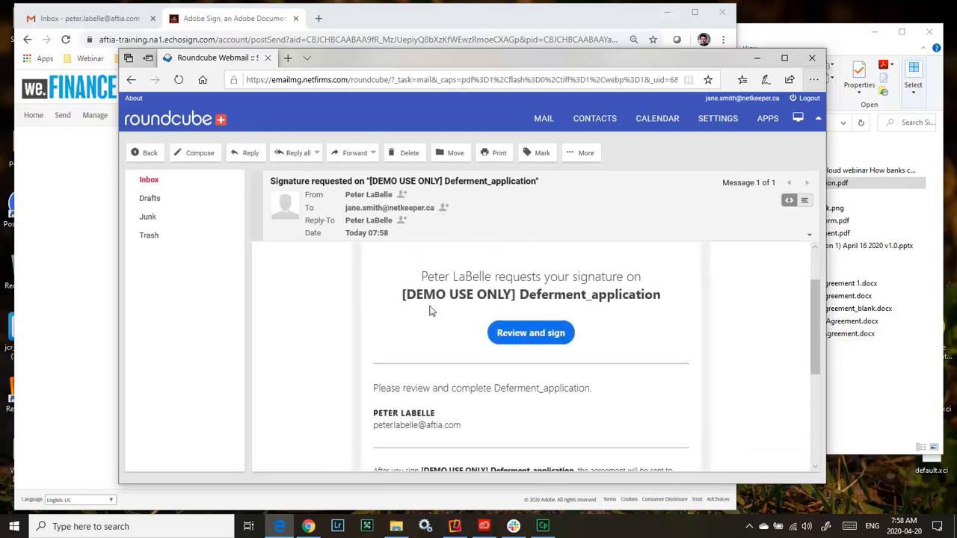
click(553, 334)
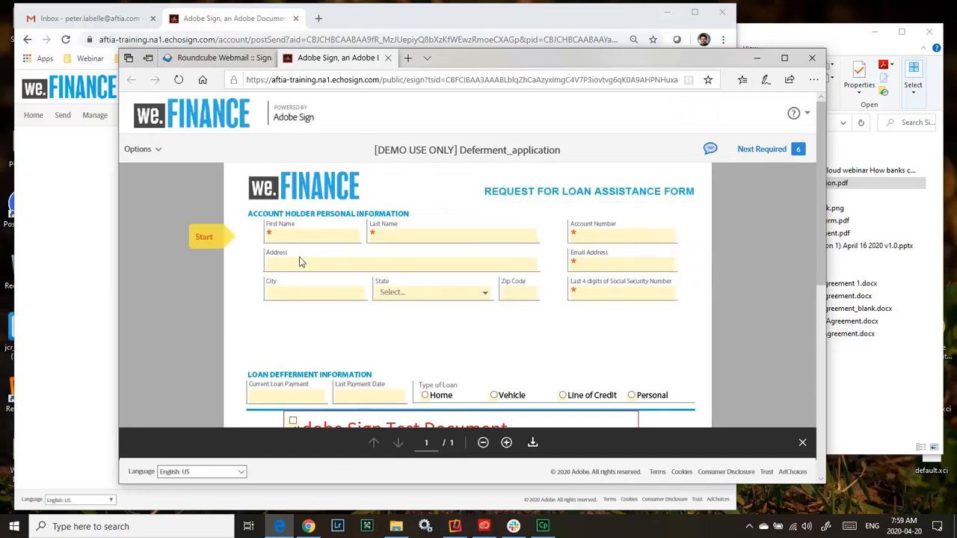
Fill in the account holder's first name, last name and account number on the loan assistance form.
click(305, 234)
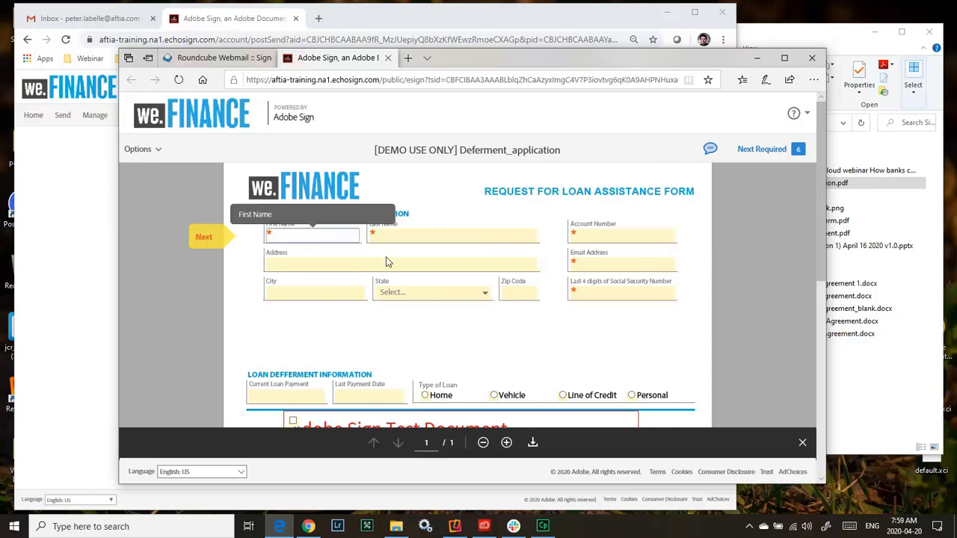
text(Jane)
key(Tab)
text(AS)
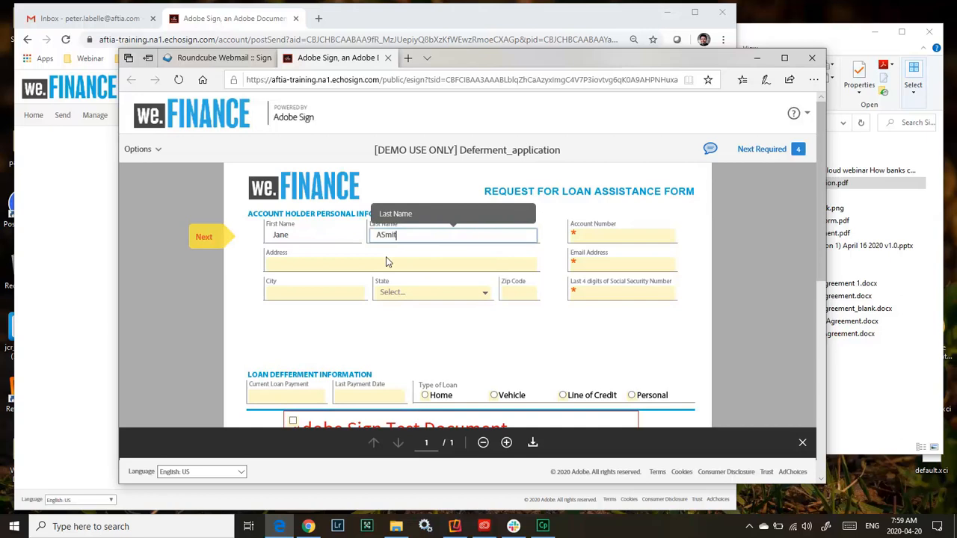
text(Smith)
key(Tab)
text(42342342432)
key(Tab)
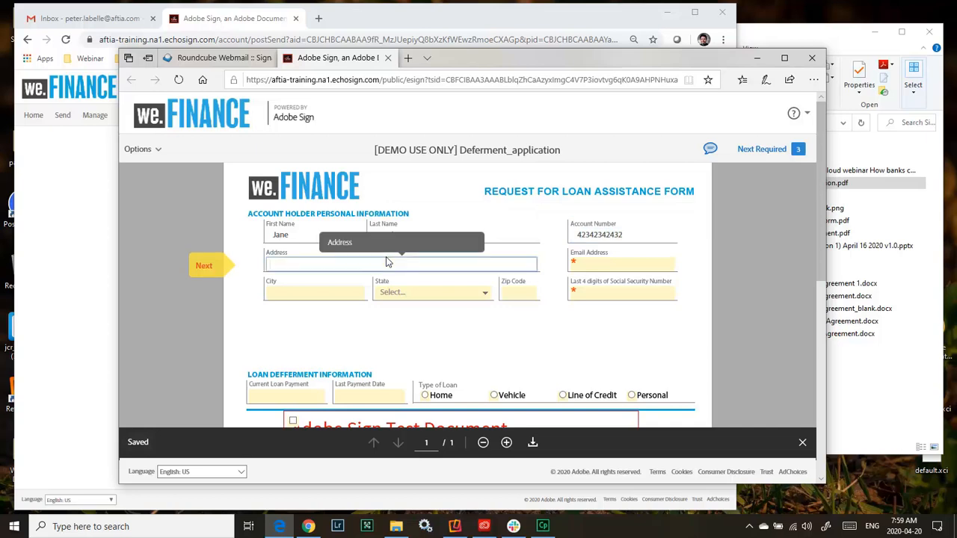
Fill in the account holder's street address and email address on the loan assistance form.
text(234 Main Street)
key(Tab)
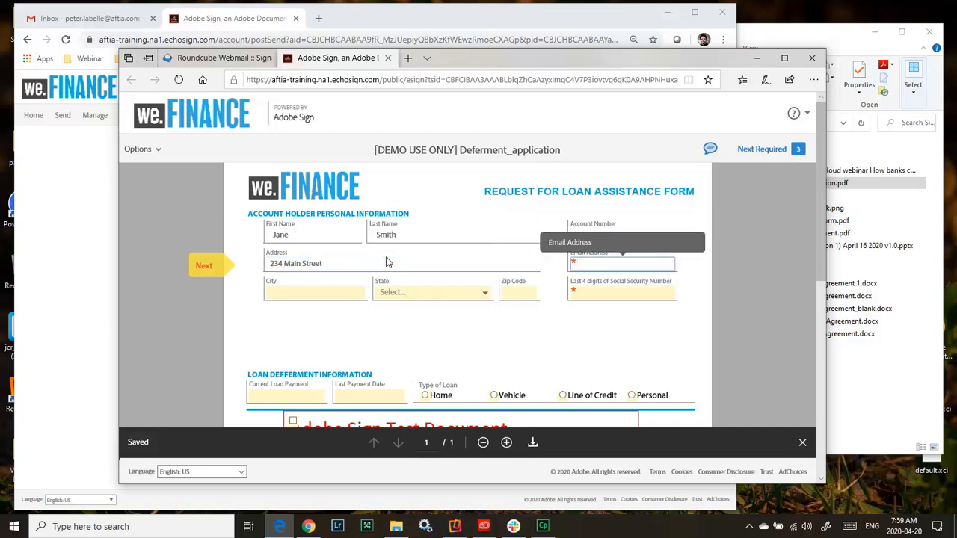
key(Tab)
key(Tab)
key(Tab)
key(Tab)
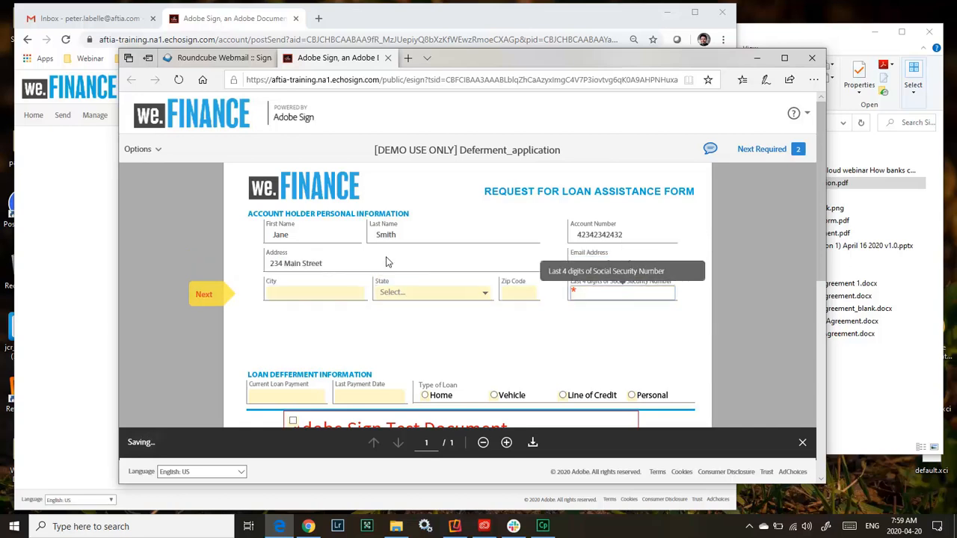
Choose California as the state and fill in the account holder's city and zip code.
key(shift+Tab)
key(shift+Tab)
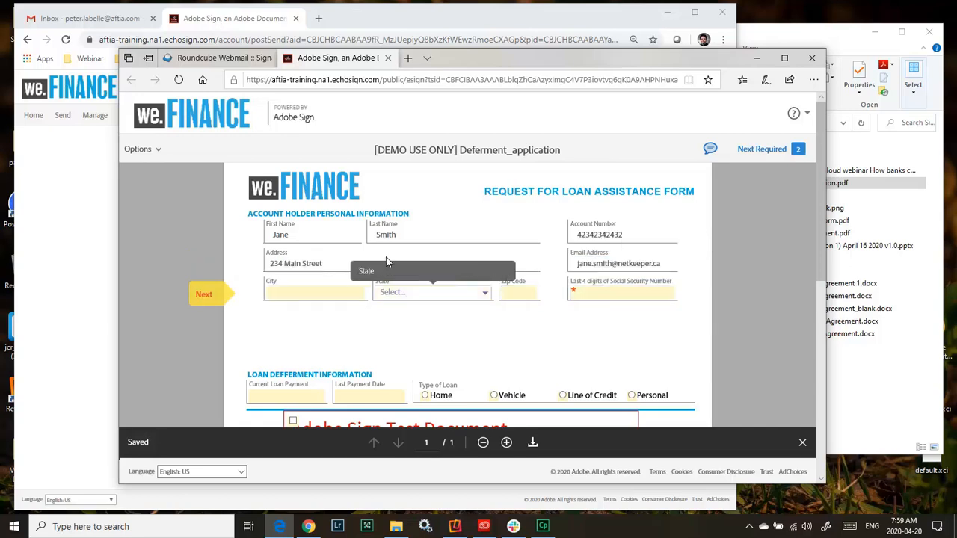
click(485, 296)
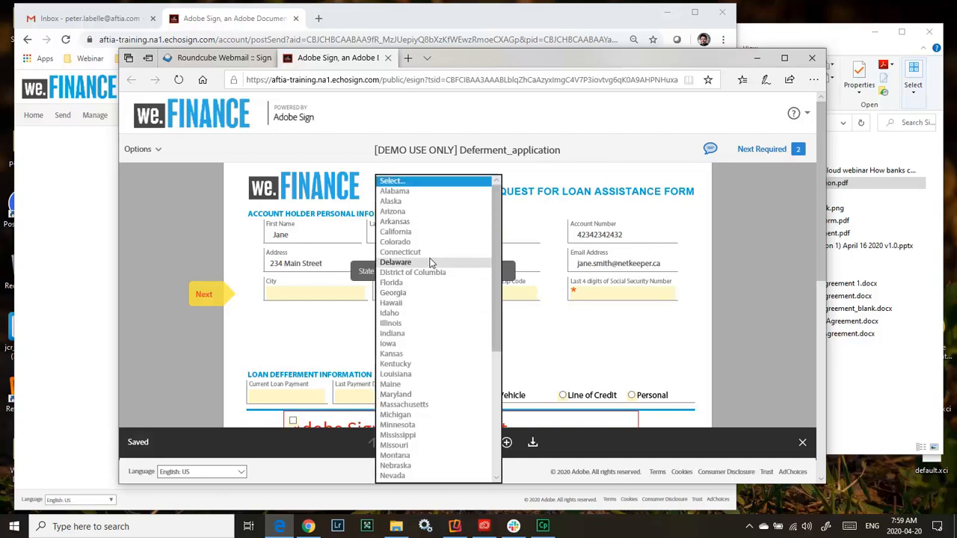
click(415, 233)
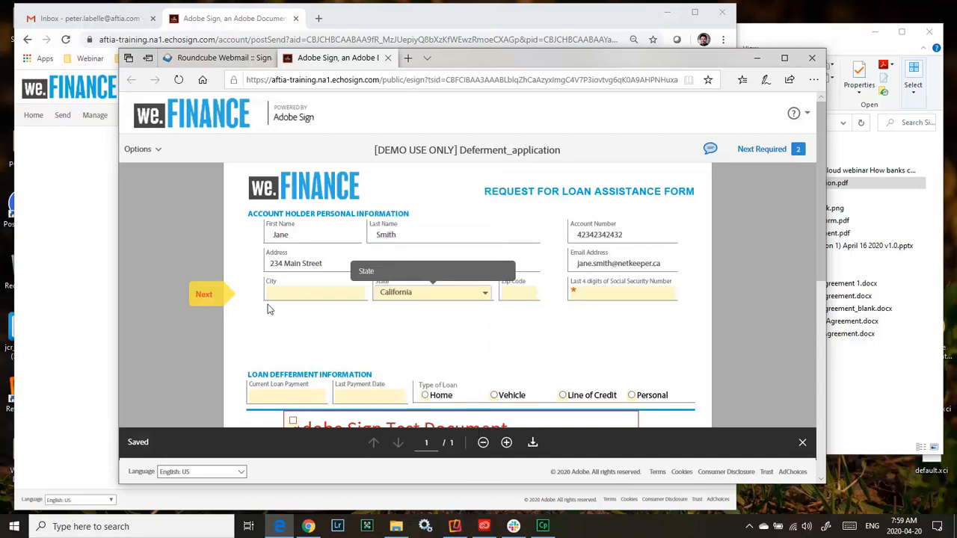
click(294, 294)
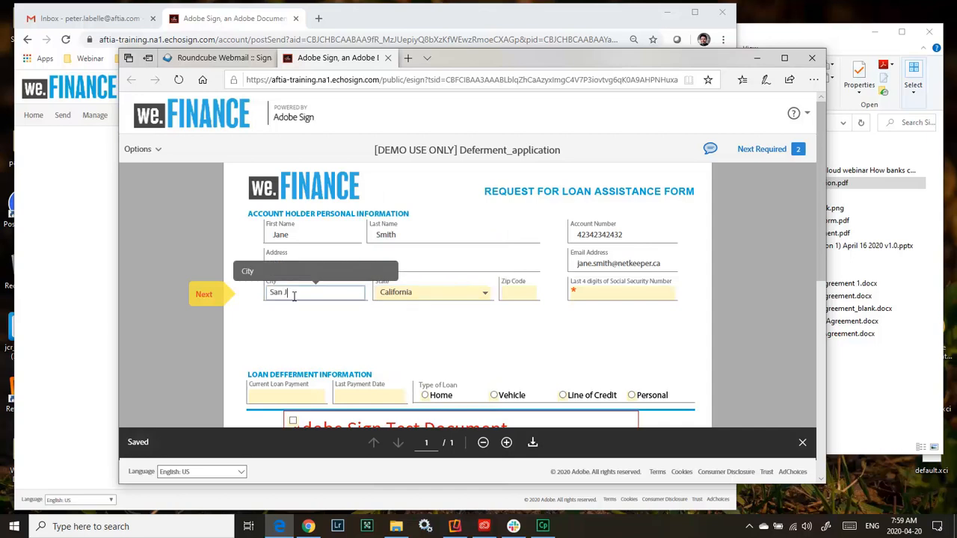
key(Tab)
Enter the last 4 digits of the account holder's Social Security Number.
key(Tab)
text(23423)
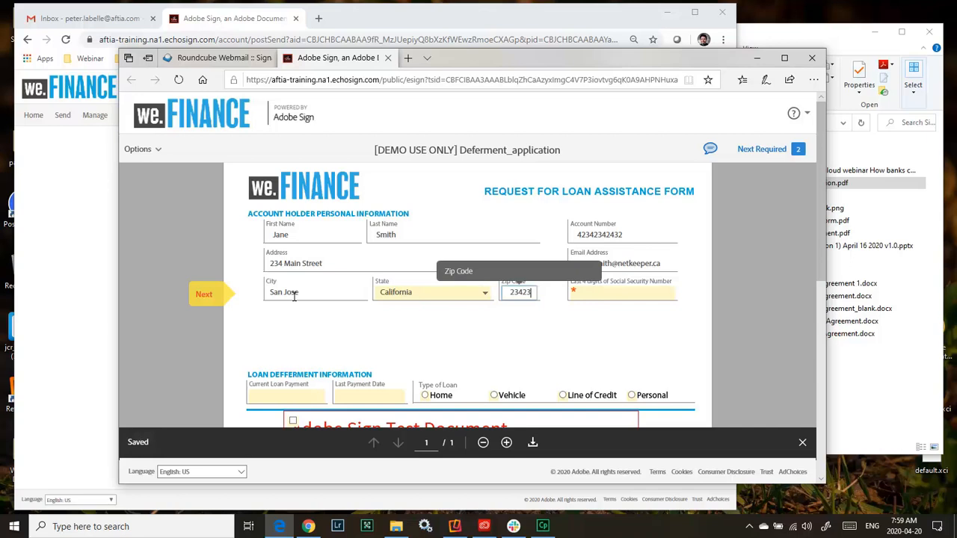
key(Tab)
text(2342)
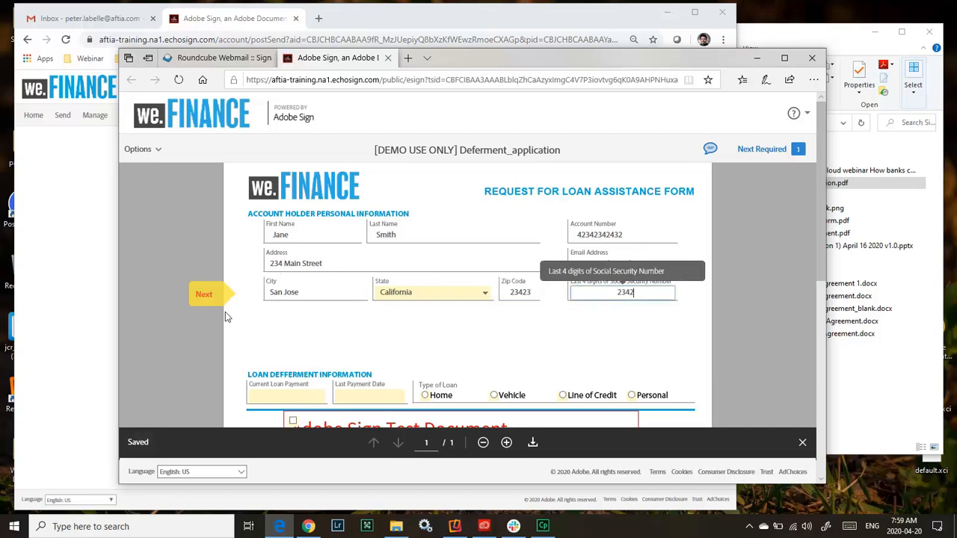
click(307, 315)
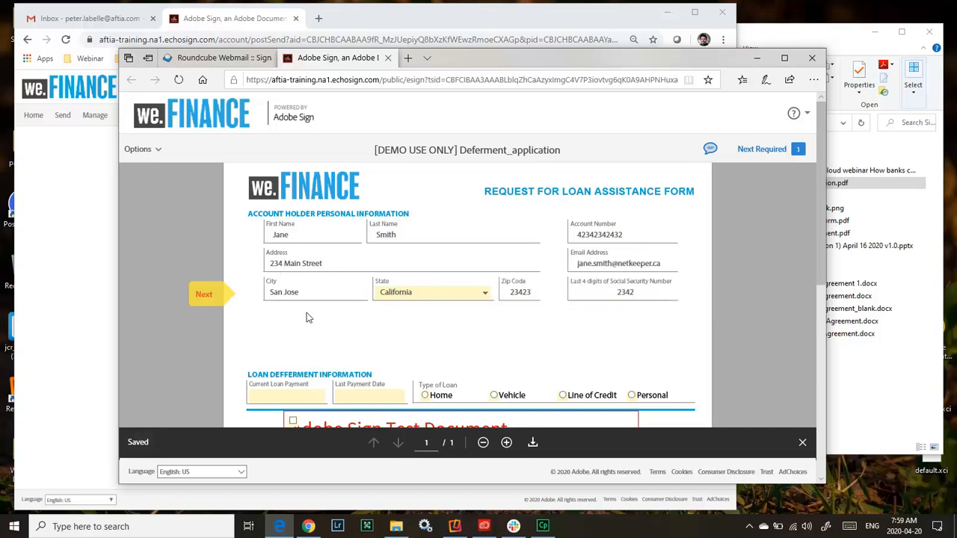
Go to the loan deferment information section and set Current Loan Payment to 500.
click(208, 302)
click(208, 302)
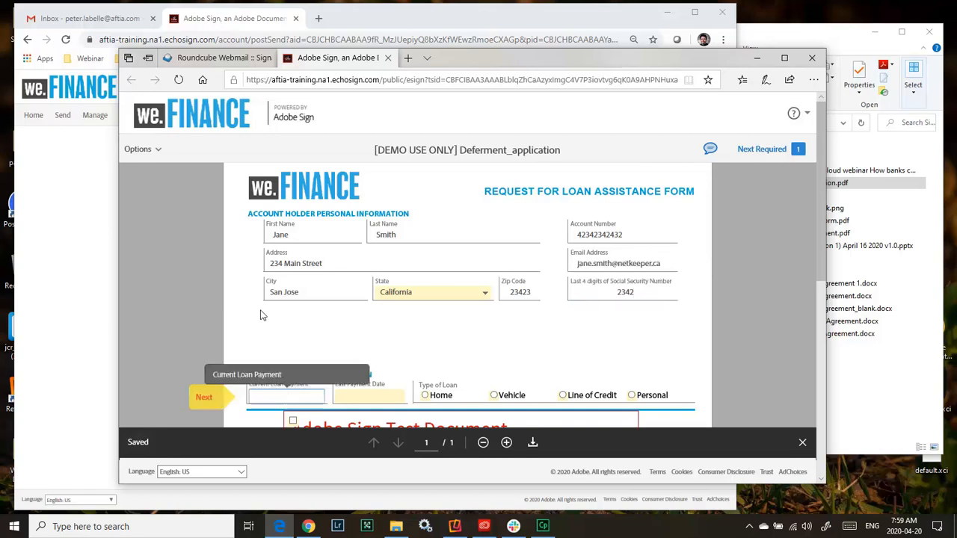
scroll(265, 321, down, 1)
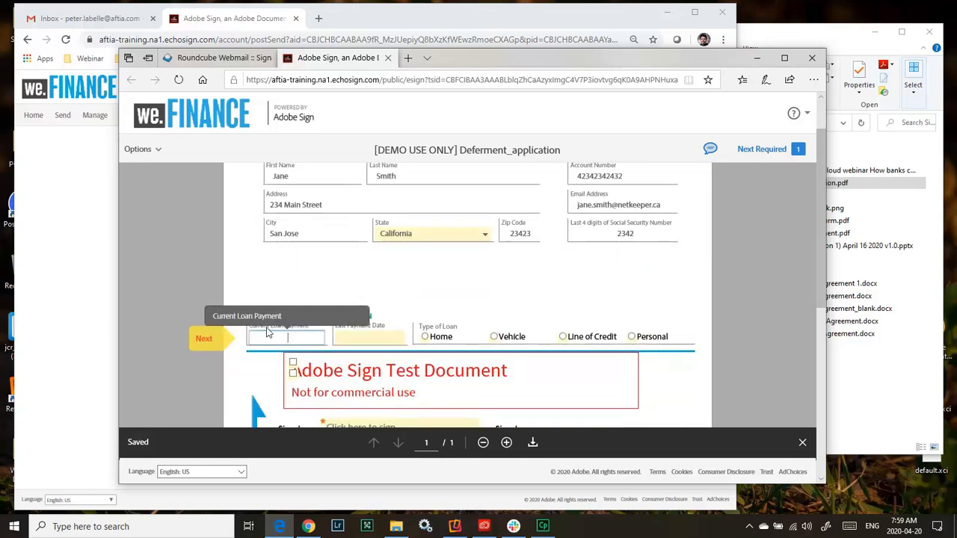
text(500)
key(Tab)
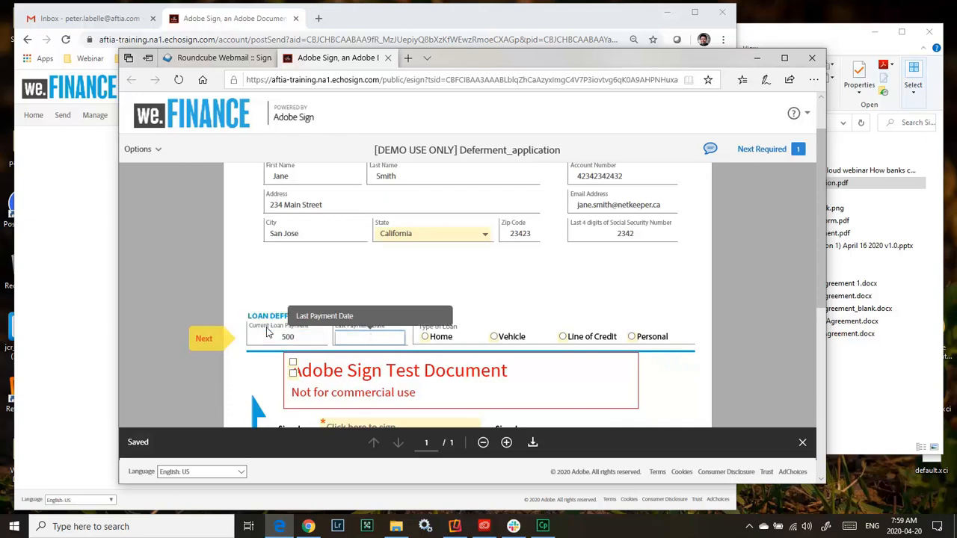
Set Last Payment Date to April 1,2020 and choose Home as the type of loan.
text(April)
text(,)
key(BackSpace)
key(BackSpace)
text(1,2020)
key(Tab)
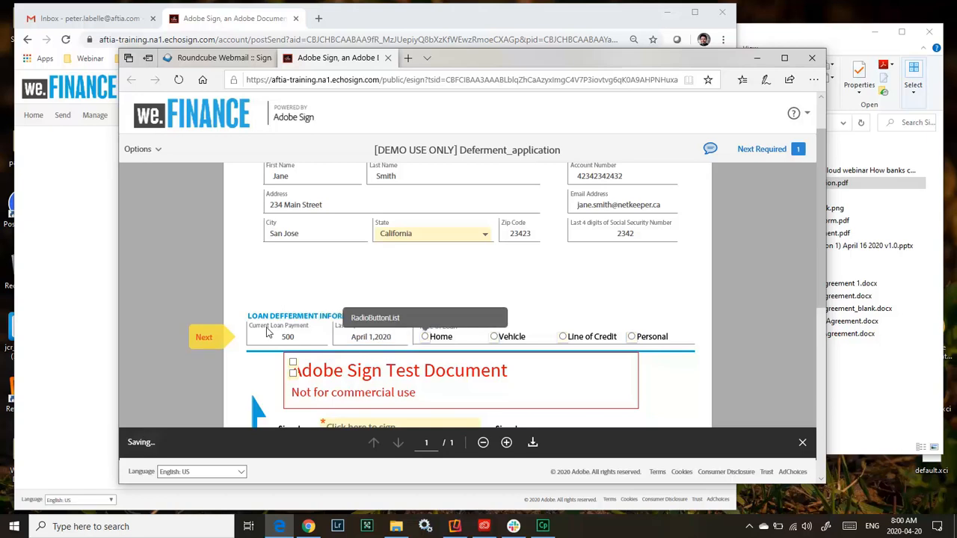
click(428, 340)
Attach john_doe_voidCheck.png from the SignDemo folder on the Desktop as the supporting documentation.
scroll(181, 206, down, 2)
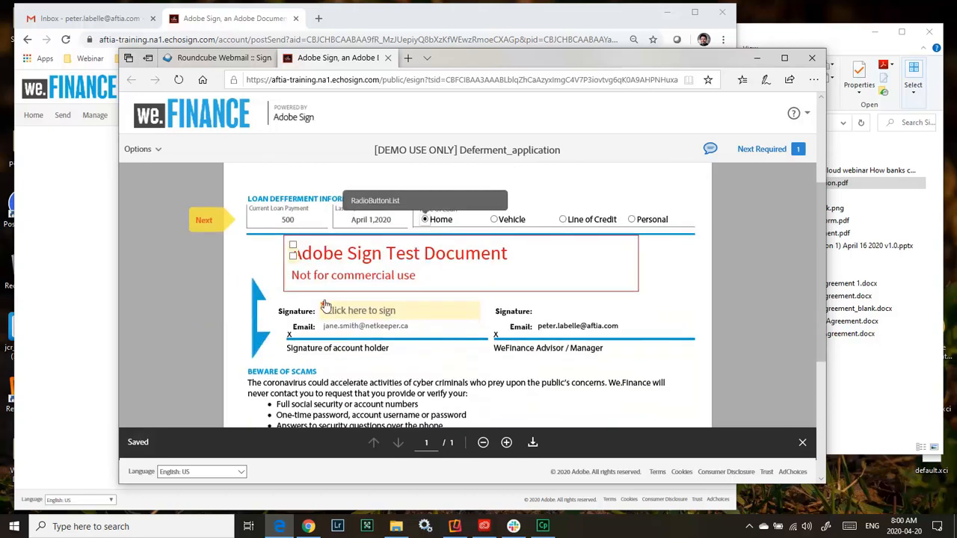
click(203, 218)
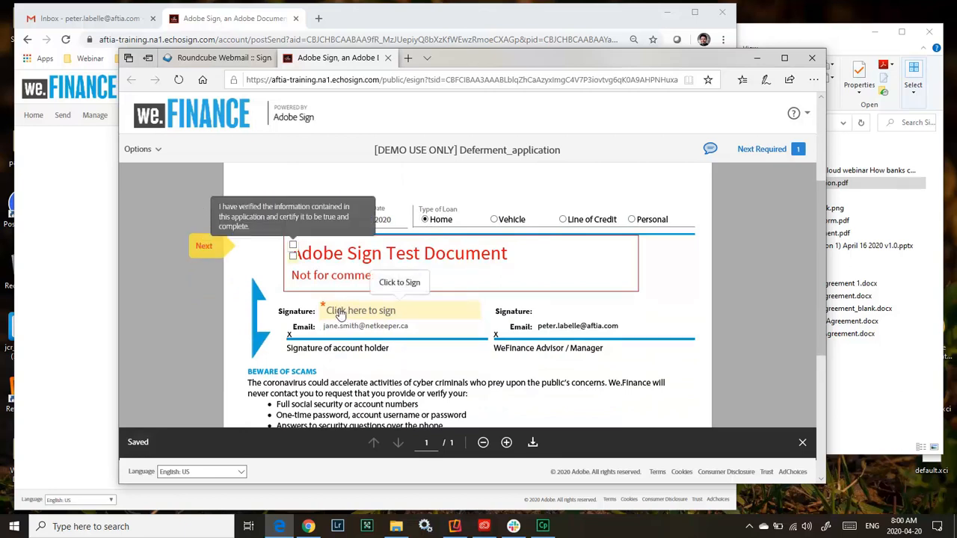
scroll(378, 357, down, 1)
scroll(378, 357, down, 1)
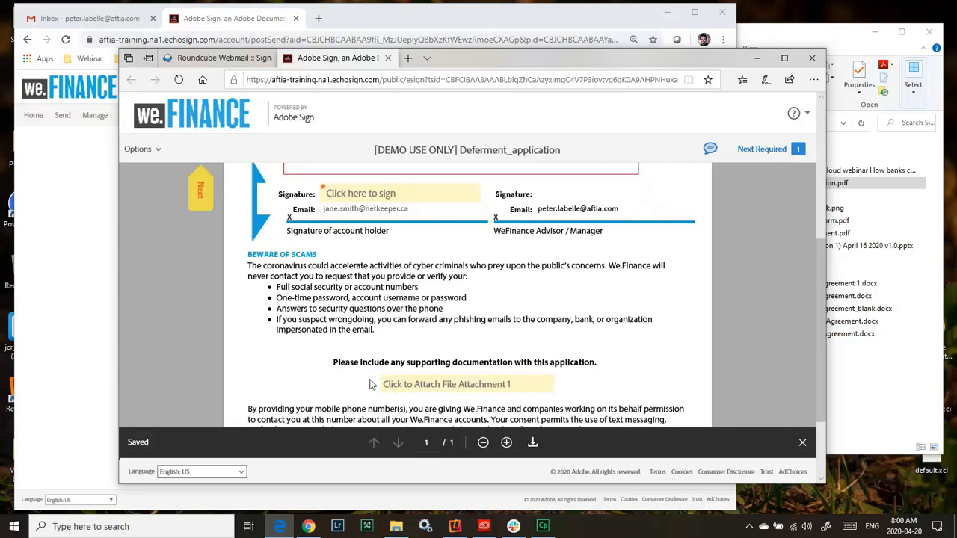
click(472, 386)
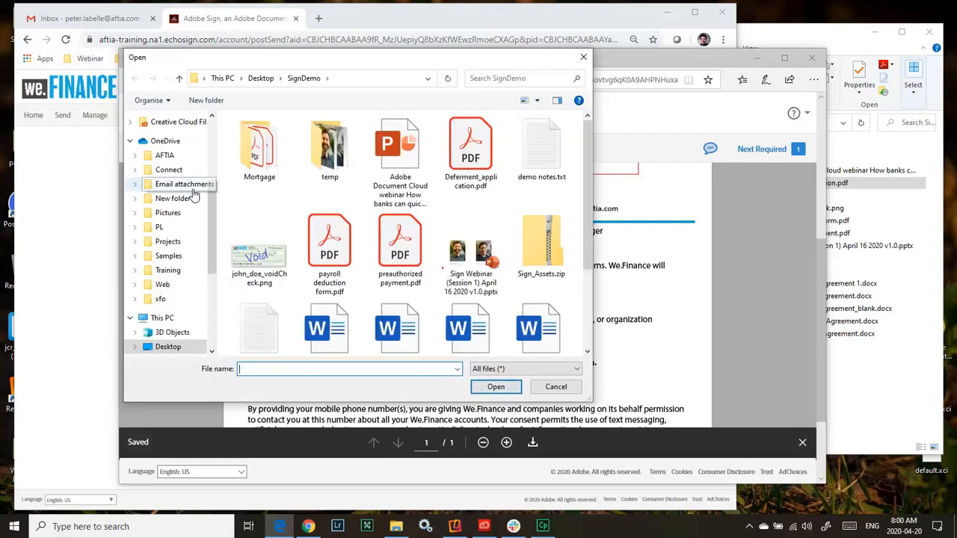
scroll(163, 172, up, 4)
click(166, 142)
click(289, 221)
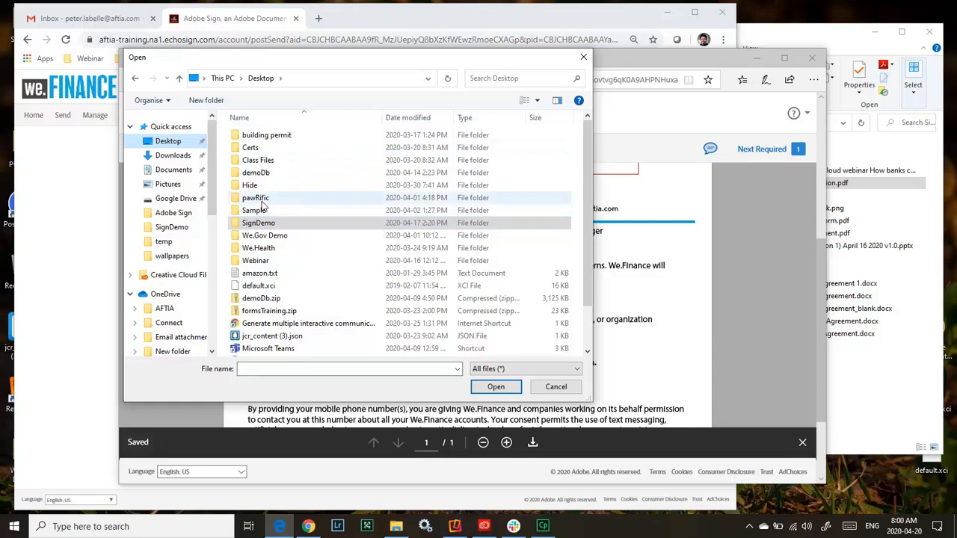
double_click(265, 223)
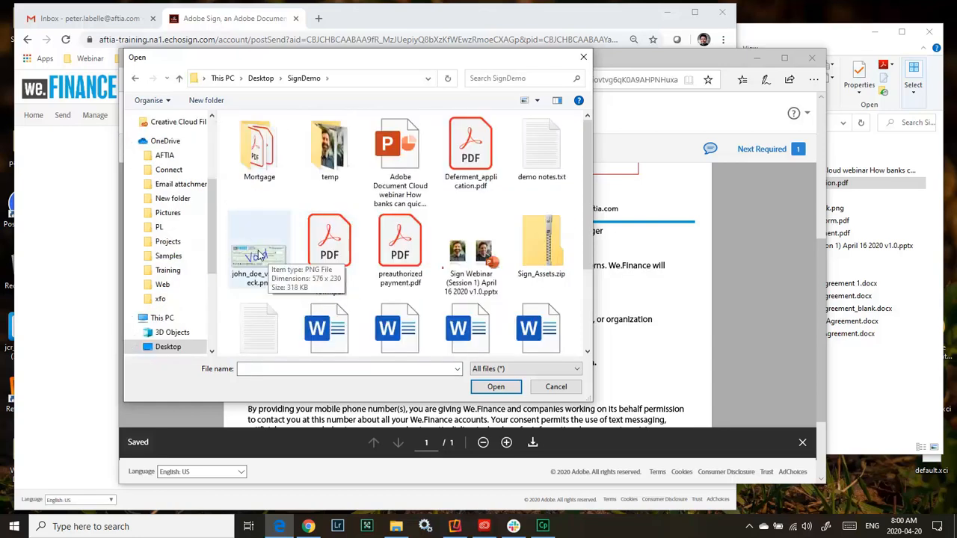
click(258, 265)
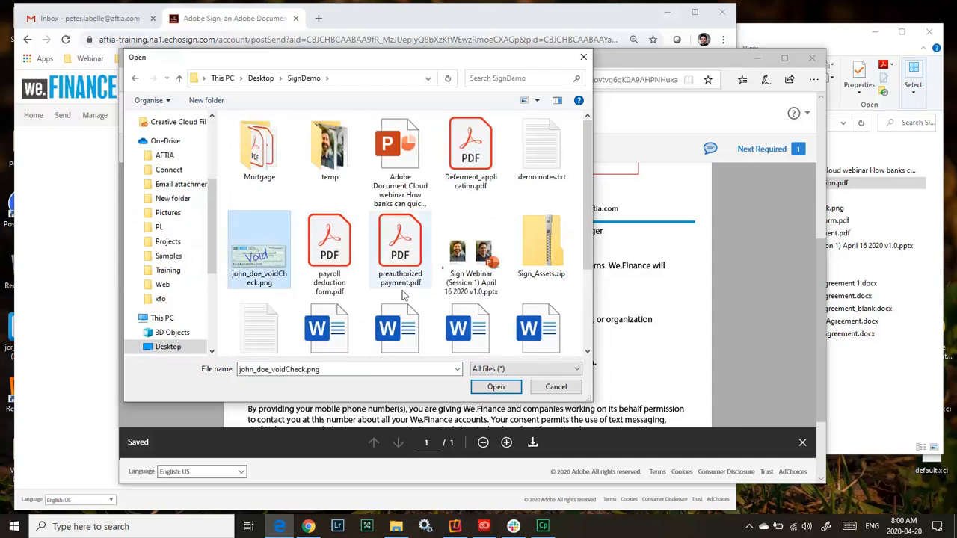
click(494, 388)
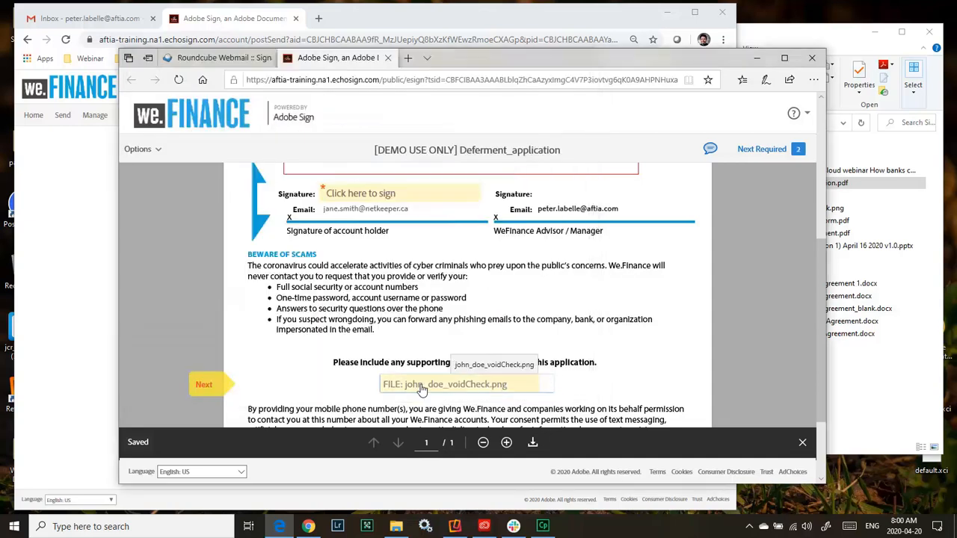
Open the account holder's signature field and enter the account holder's full name as a typed signature.
click(371, 194)
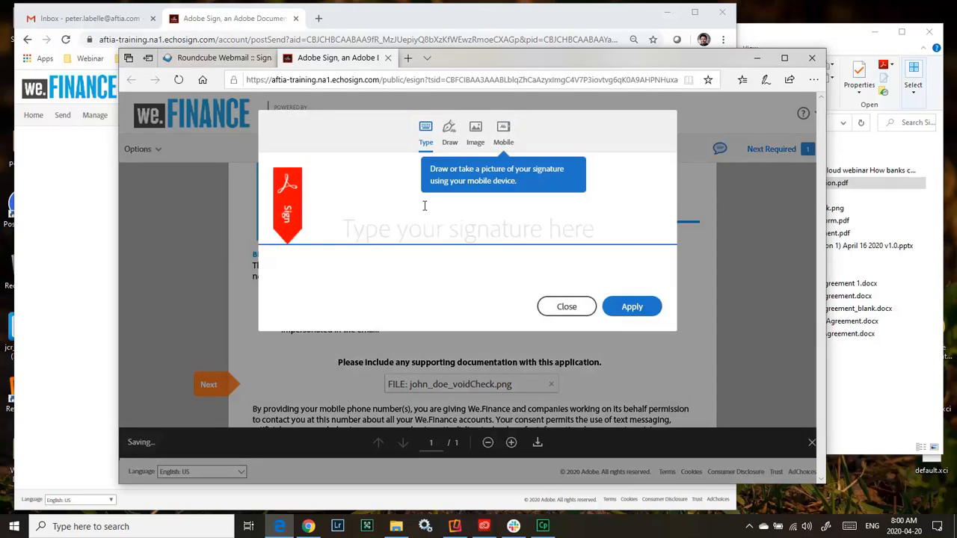
click(426, 235)
text(Jane SMith)
key(BackSpace)
key(BackSpace)
key(BackSpace)
key(BackSpace)
text(mith)
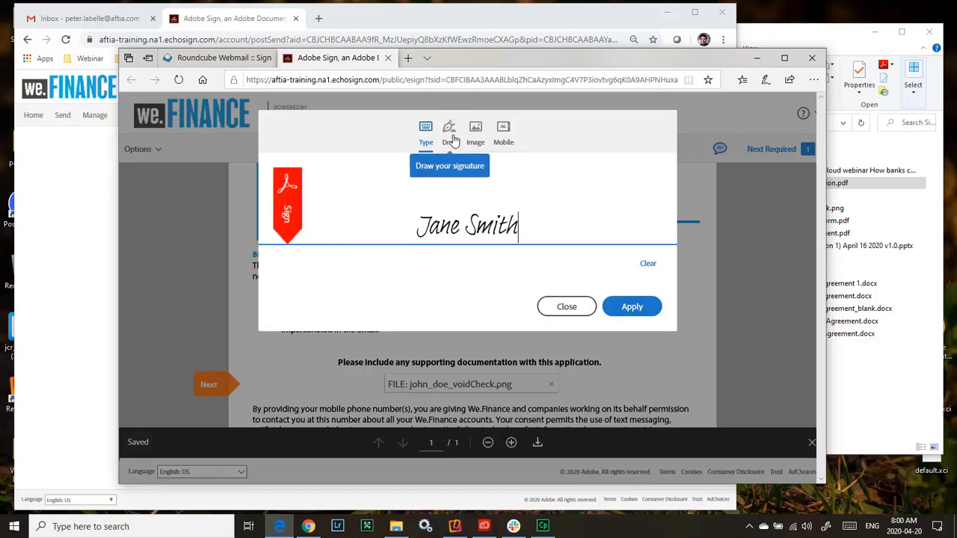
Try drawing the signature freehand, and view the option to create it on a mobile device.
click(452, 139)
drag(325, 205, 353, 258)
drag(402, 234, 569, 231)
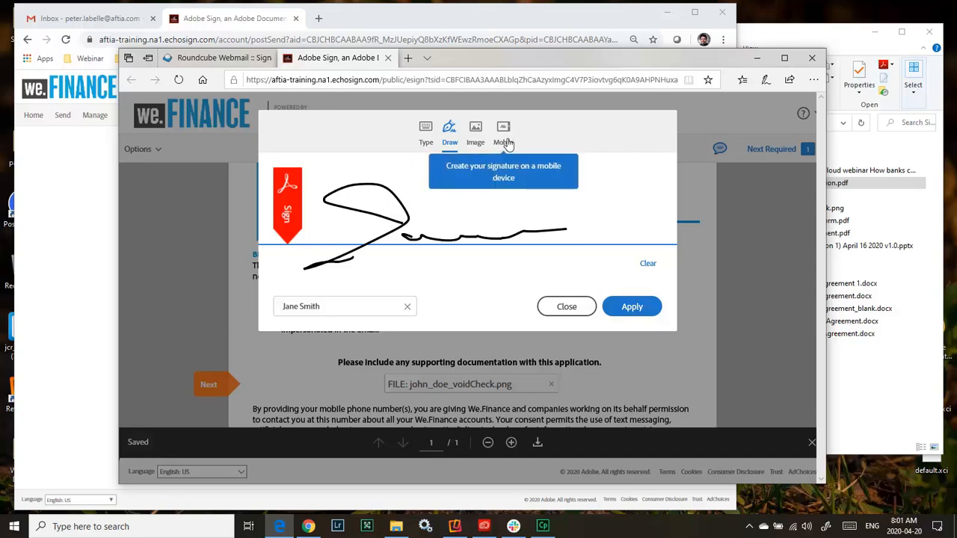
click(506, 143)
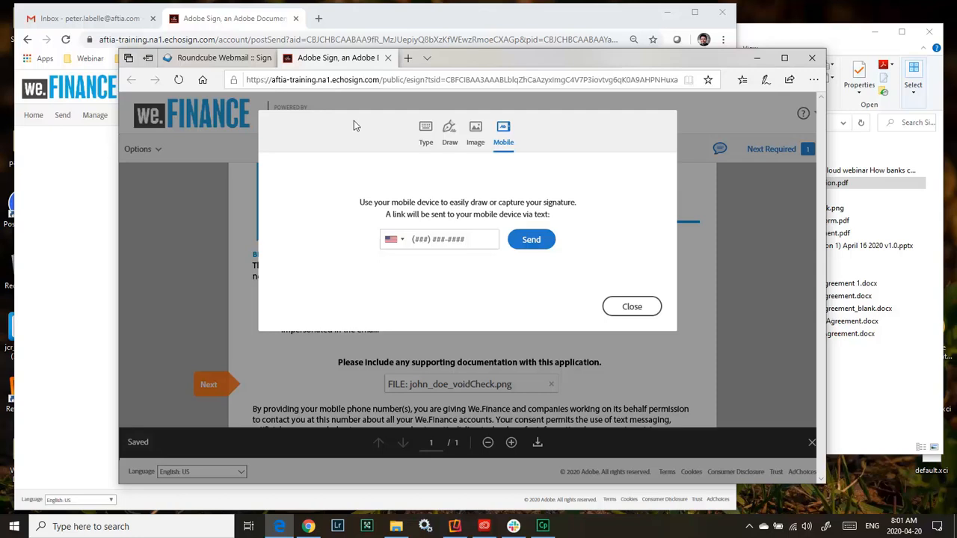
Apply the typed version of the signature and submit the signed agreement.
click(425, 131)
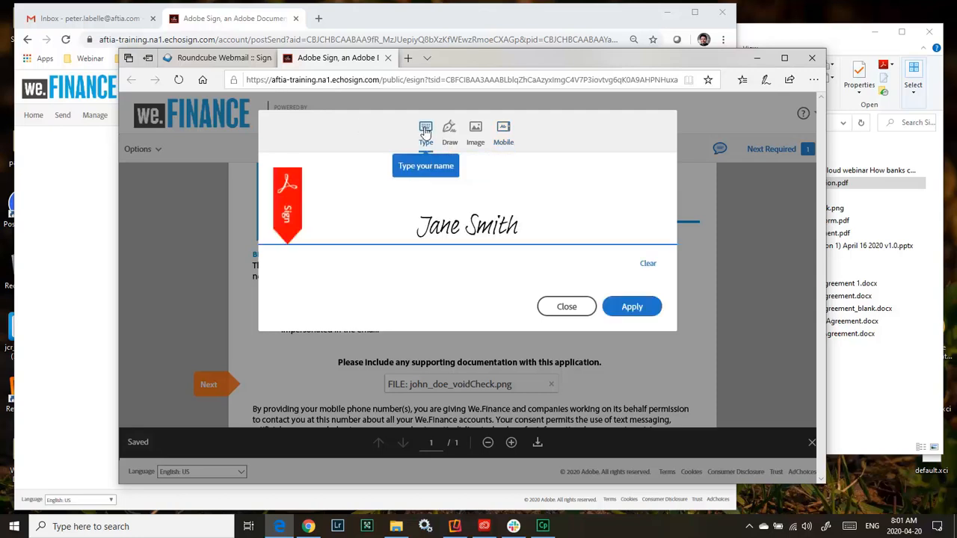
click(631, 307)
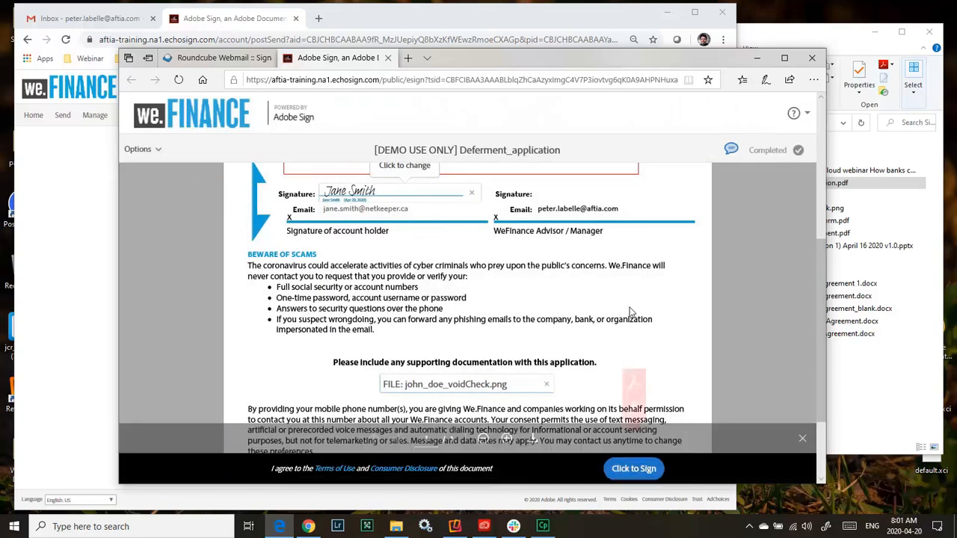
click(634, 469)
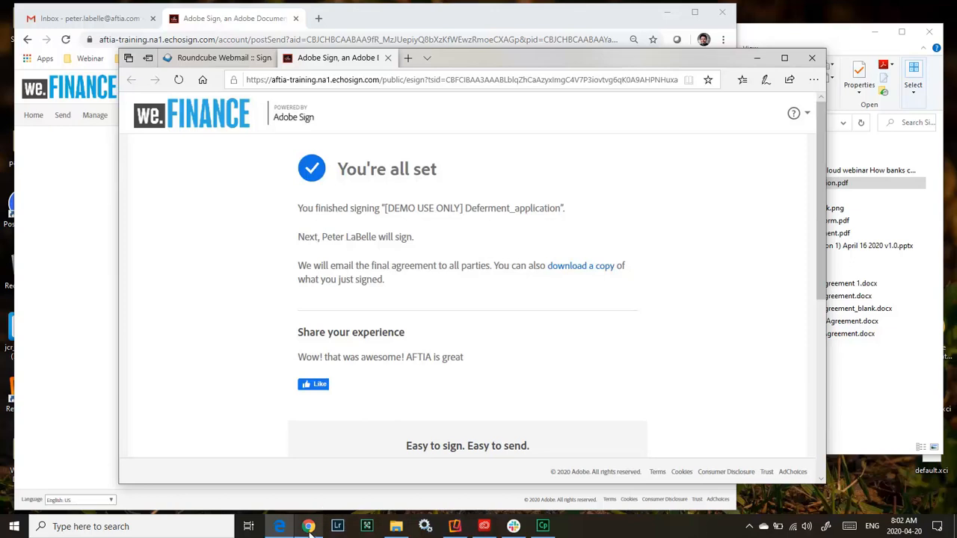
Switch to the sender's Gmail inbox in Chrome and refresh it to check for Adobe Sign emails.
drag(310, 529, 338, 527)
click(338, 528)
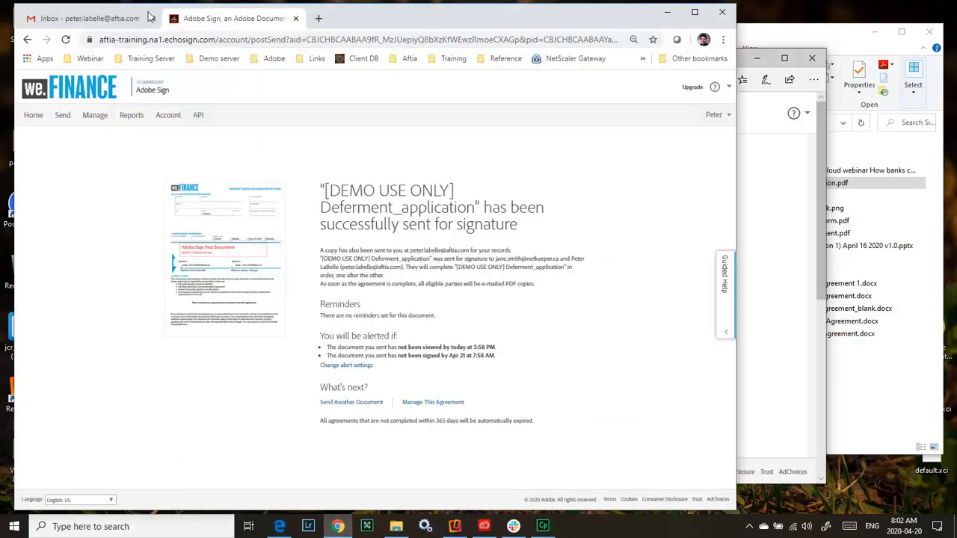
click(116, 17)
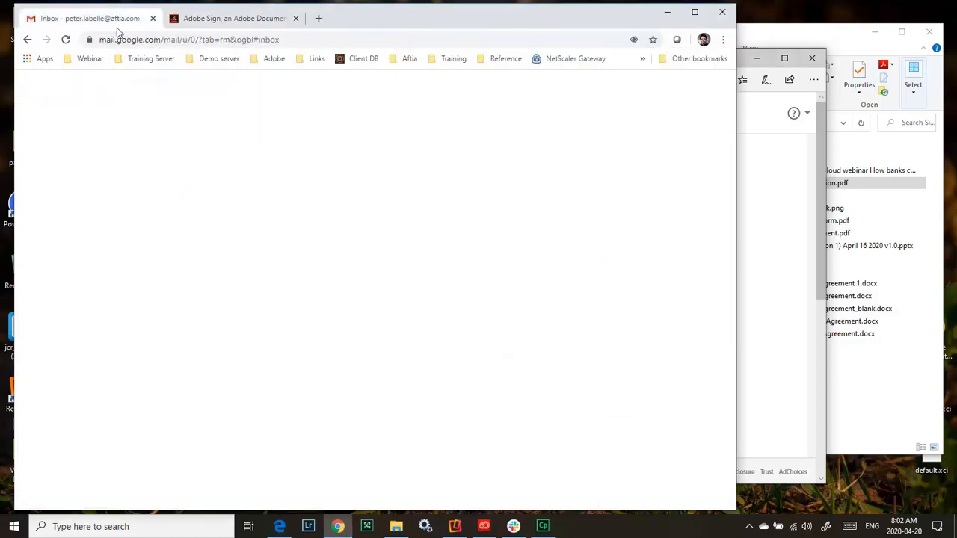
click(219, 123)
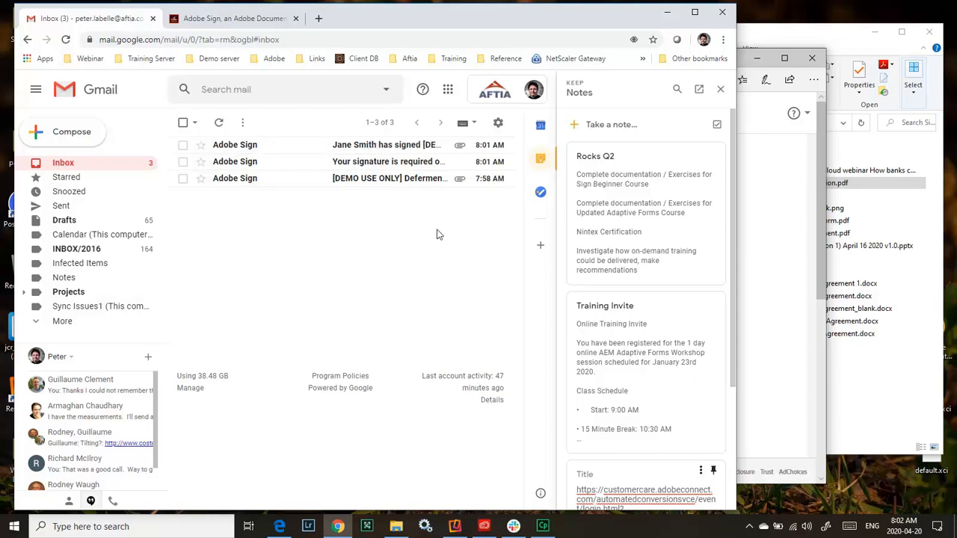
Show the Adobe Sign app on the mirrored iPhone in Reflector 3, and hide the phone screen and minimize Reflector when done.
click(455, 526)
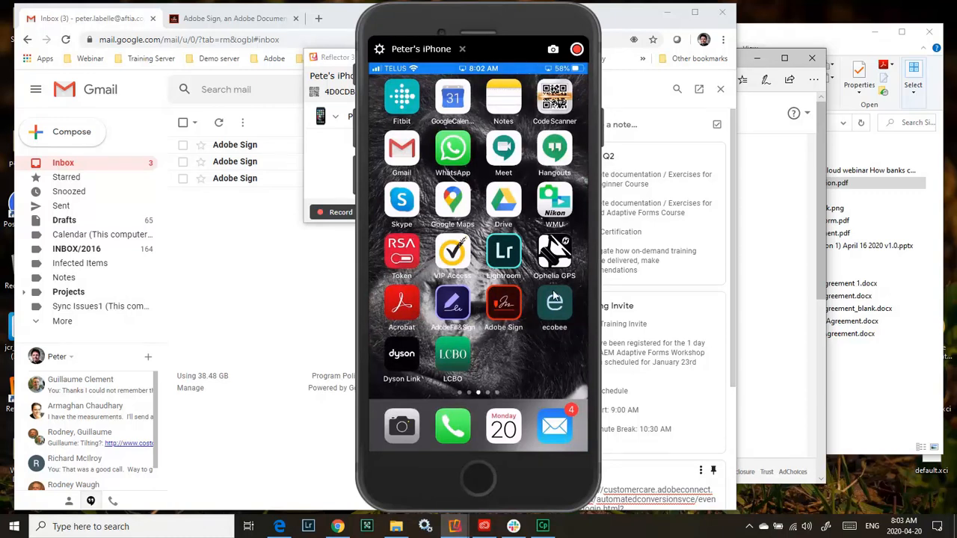
click(506, 308)
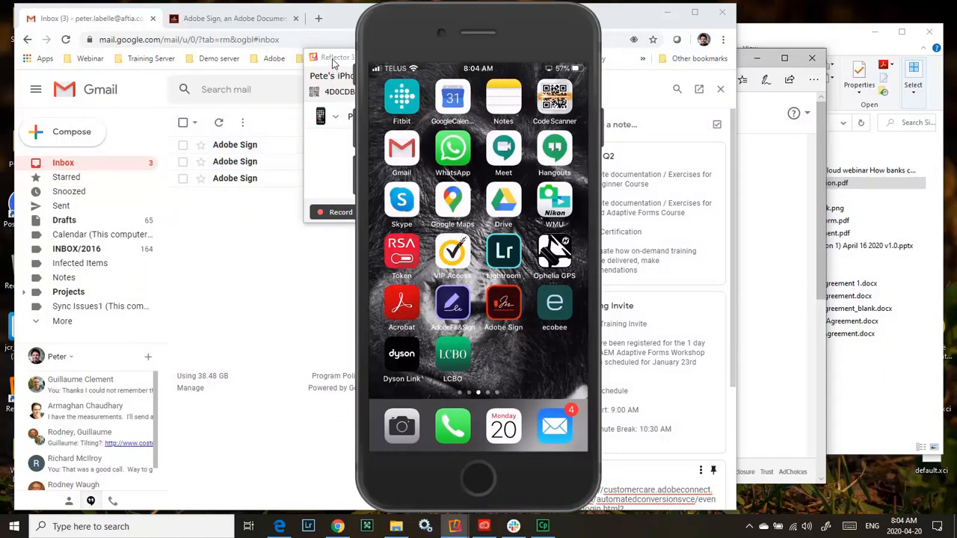
drag(335, 64, 269, 64)
click(397, 119)
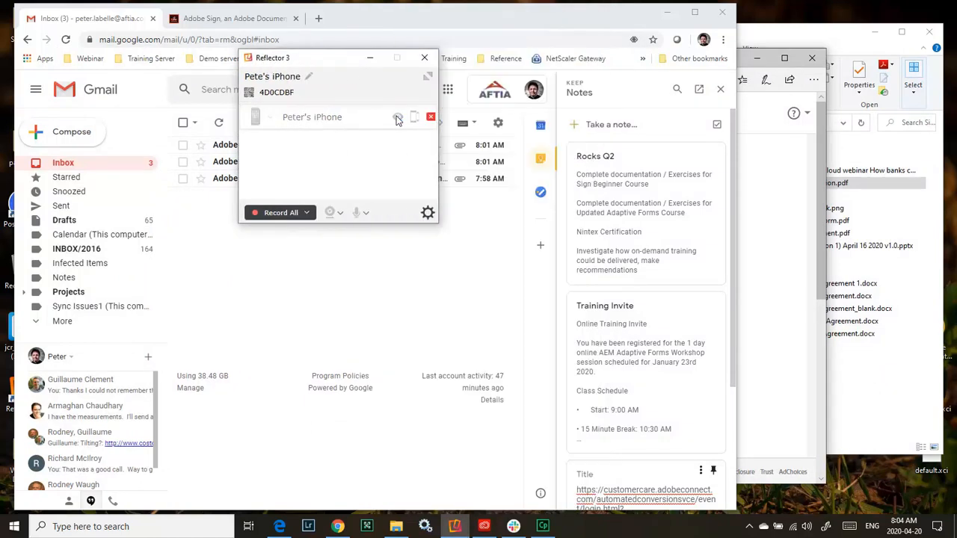
click(370, 59)
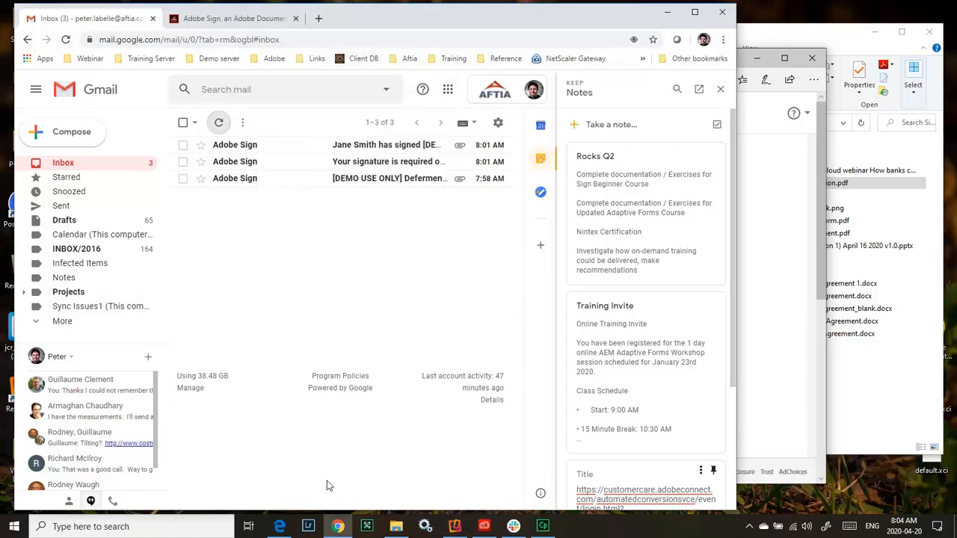
Switch to Edge, close the finished signing page, and check the recipient's Roundcube inbox for the completed agreement email.
click(279, 526)
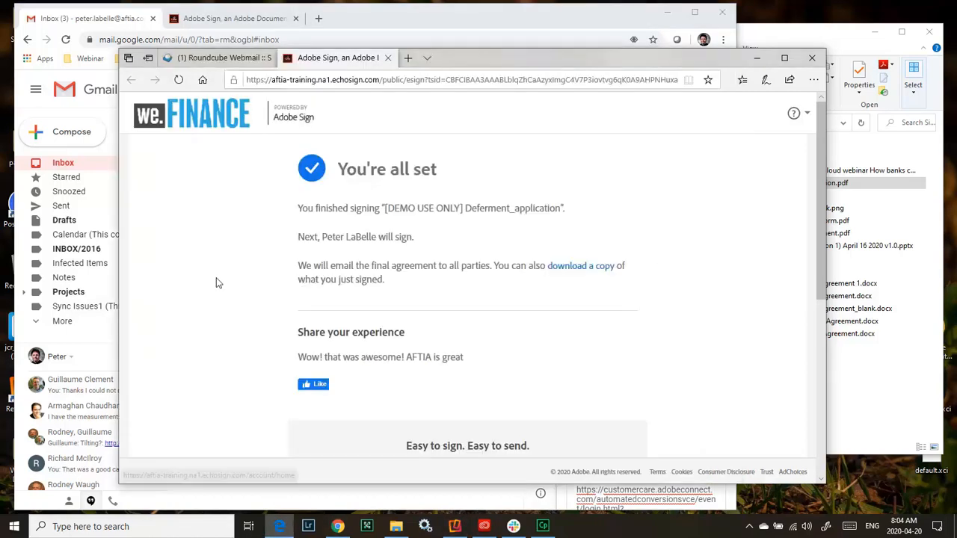
click(387, 58)
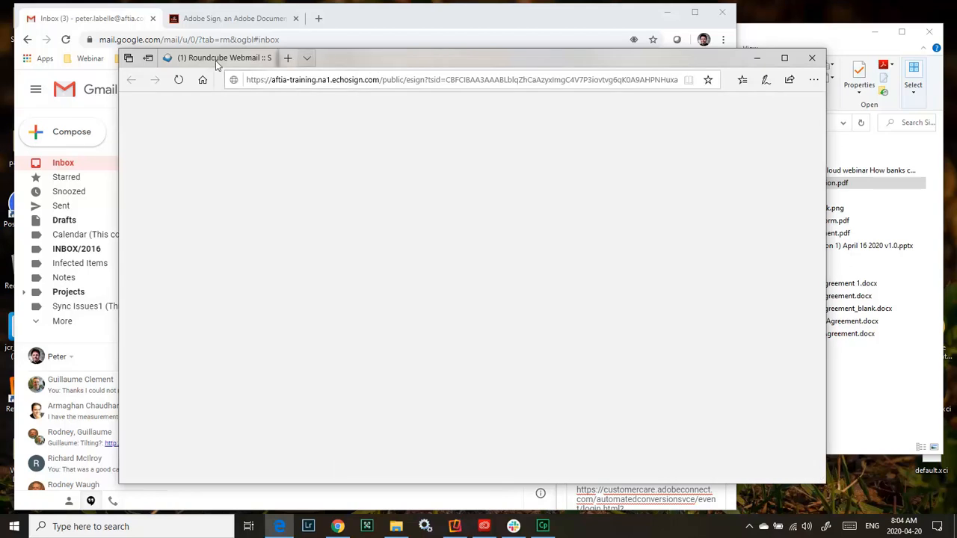
click(149, 179)
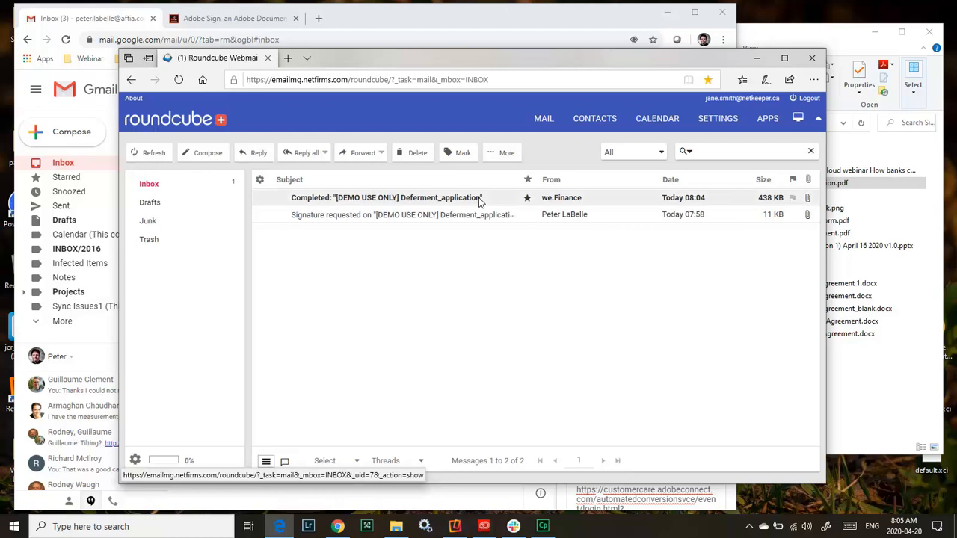
Switch to the sender's Gmail in Chrome, refresh the inbox, and open the signed PDF from the newest Adobe Sign email.
click(367, 17)
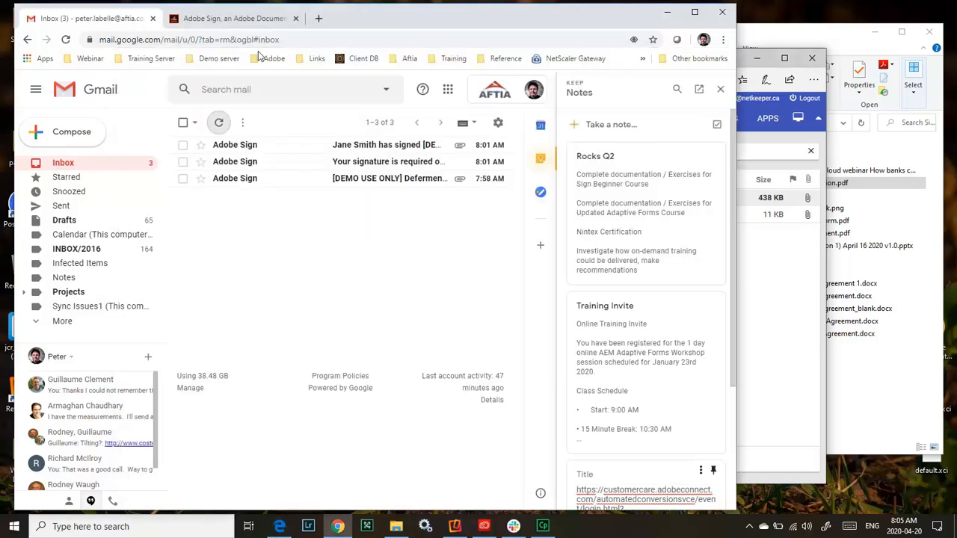
click(221, 130)
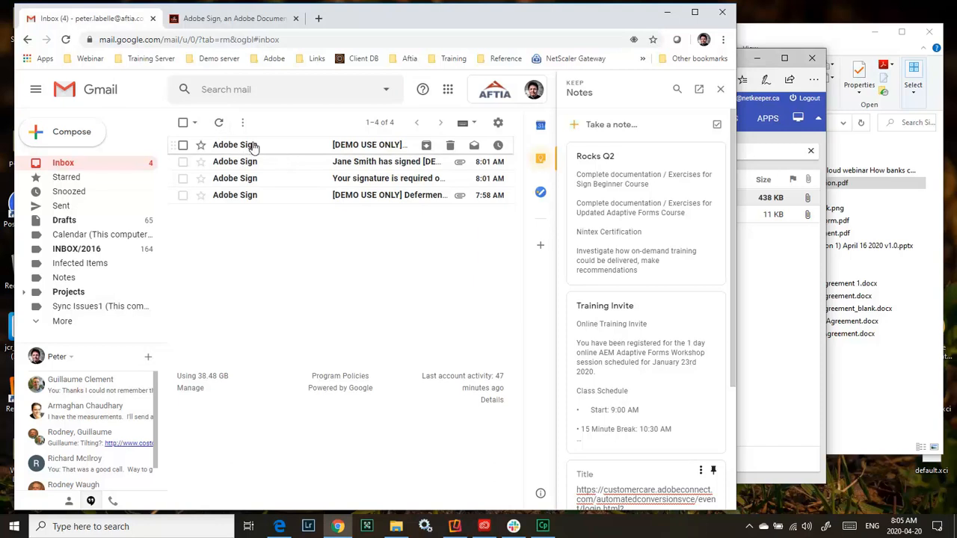
click(254, 146)
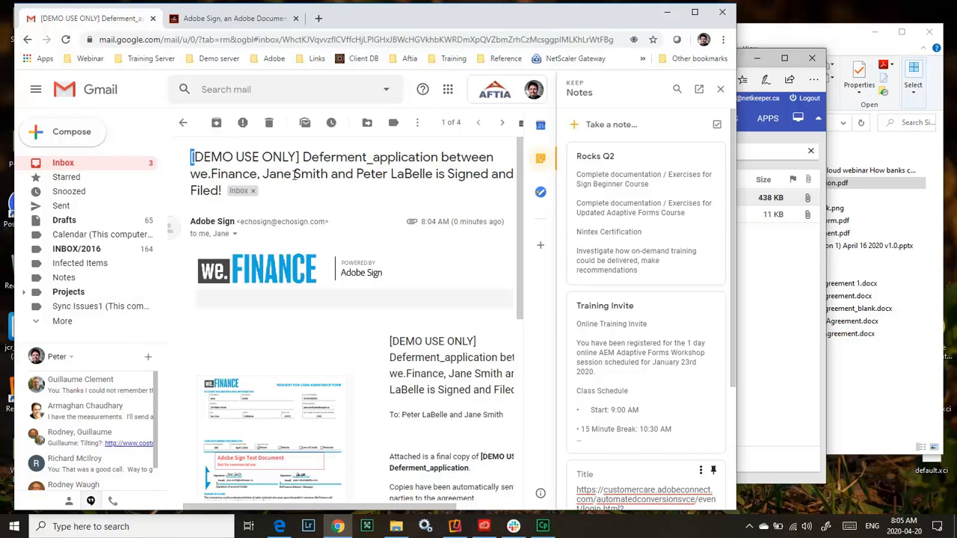
scroll(336, 298, down, 5)
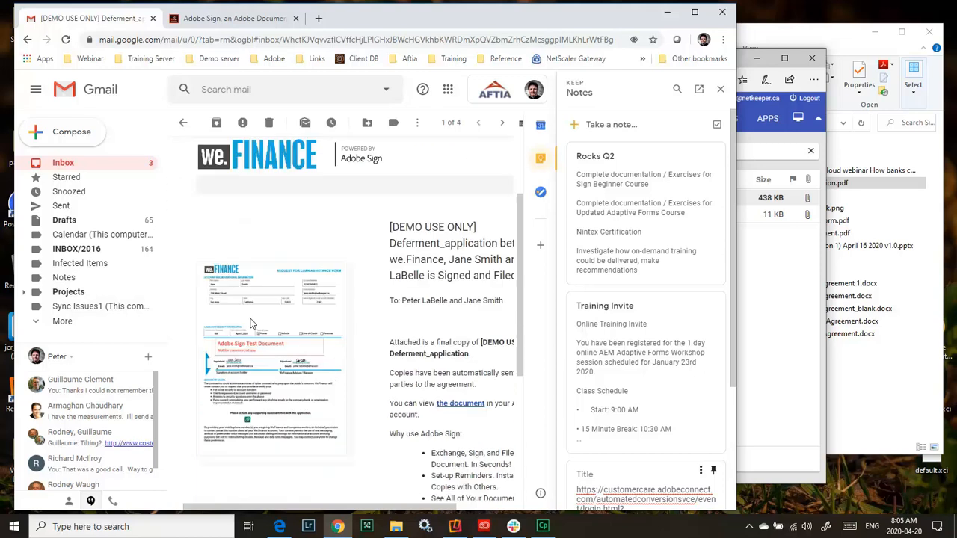
click(229, 356)
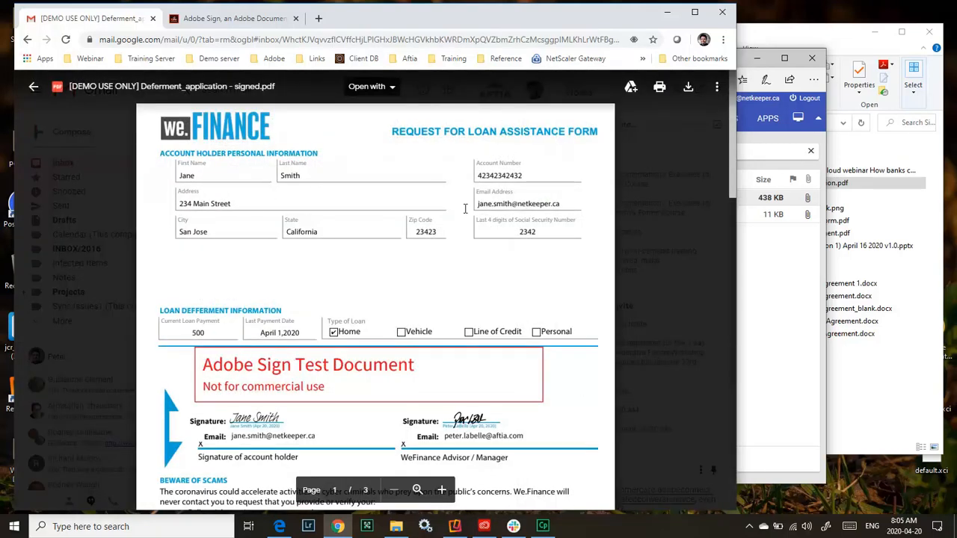
Review the signed deferment application's signatures, the attached void cheque, and the event history in the final audit report.
scroll(419, 295, down, 2)
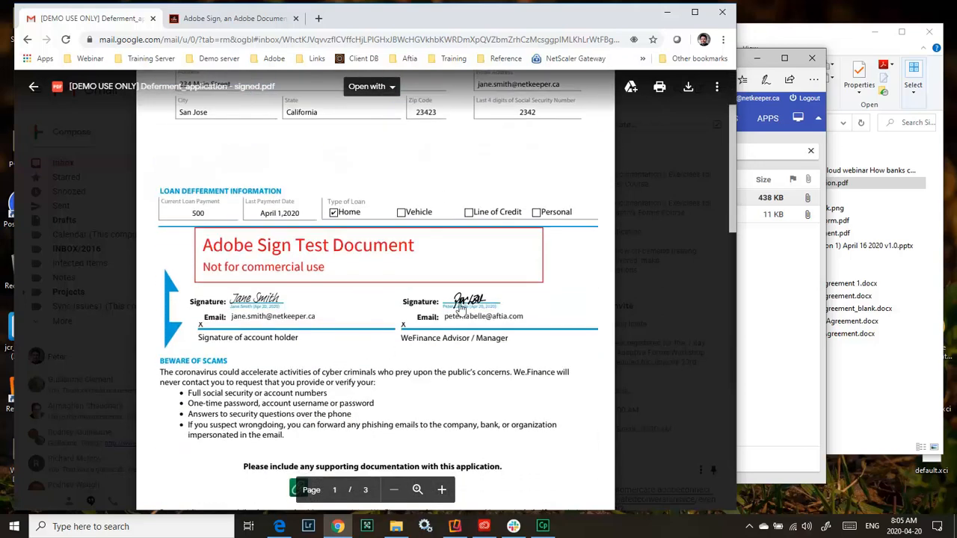
scroll(359, 308, down, 6)
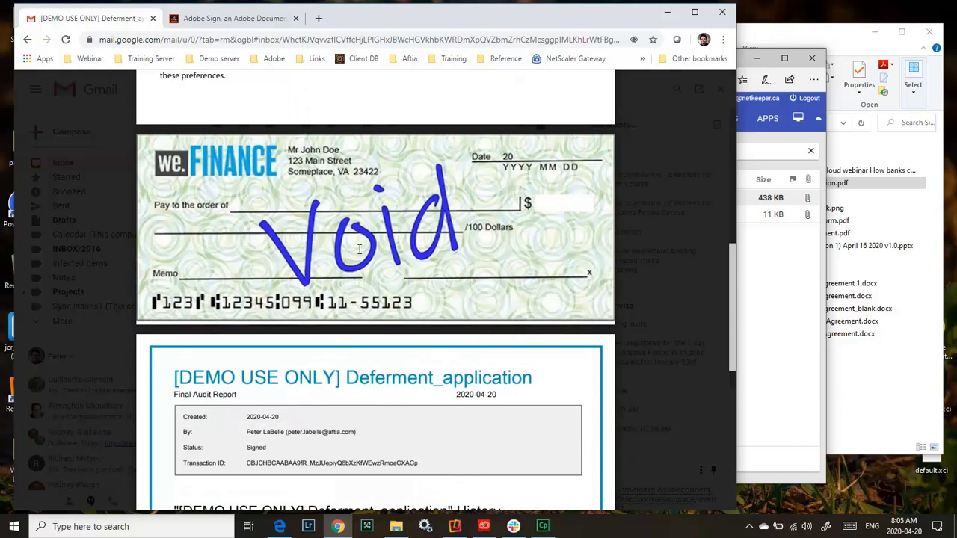
scroll(364, 244, down, 3)
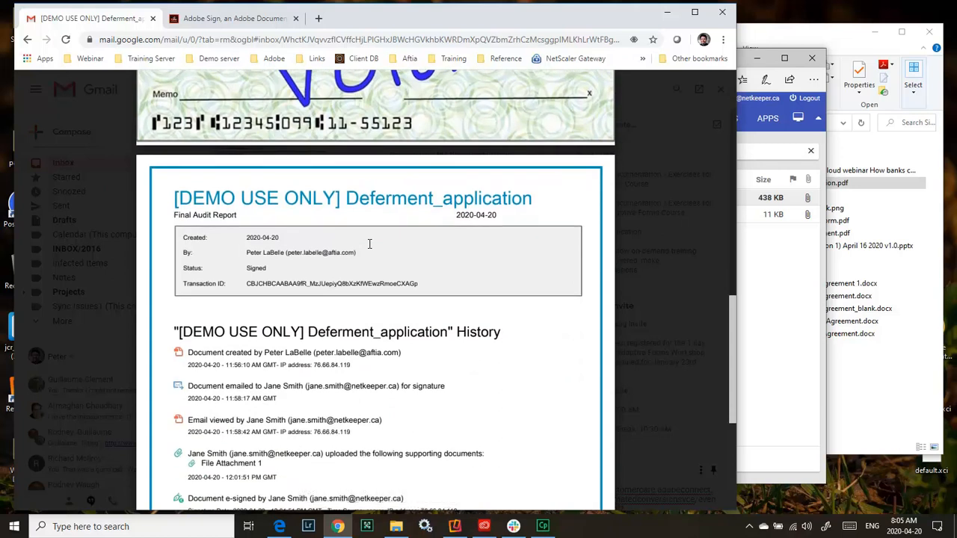
scroll(371, 245, down, 2)
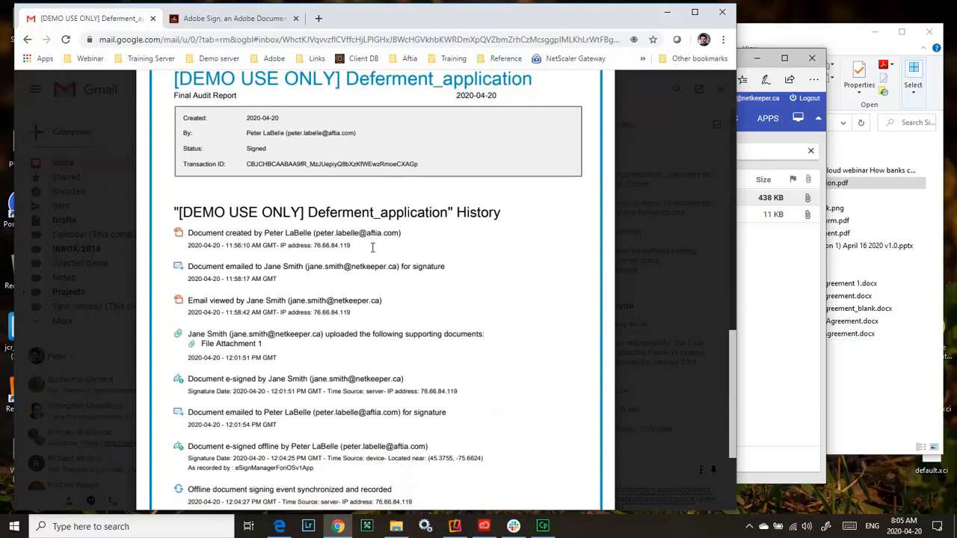
scroll(372, 247, down, 1)
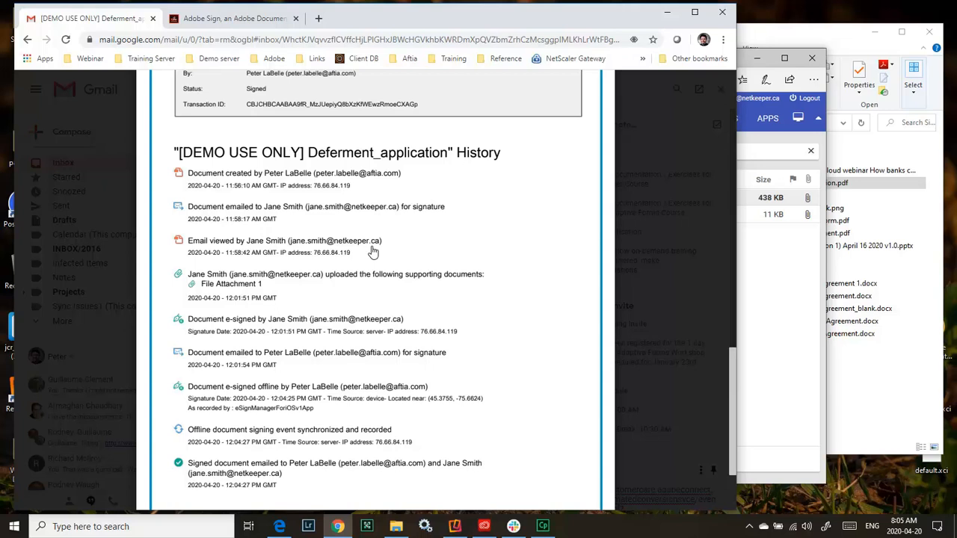
scroll(377, 252, down, 1)
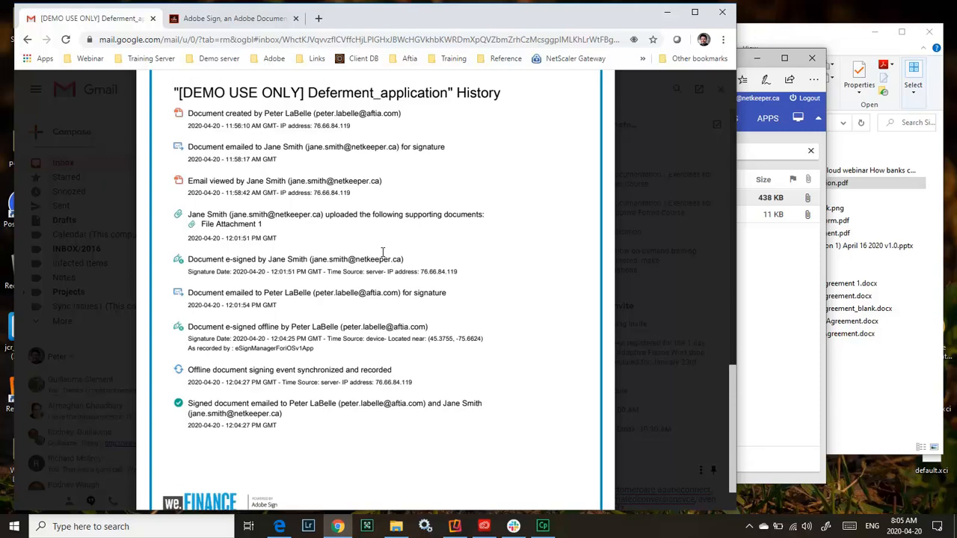
scroll(388, 261, up, 1)
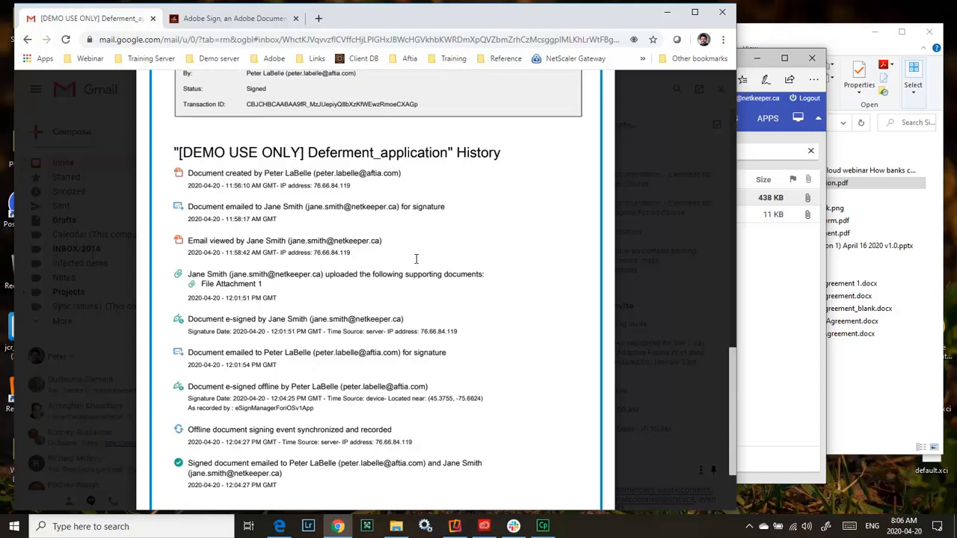
scroll(418, 258, down, 2)
scroll(418, 258, up, 6)
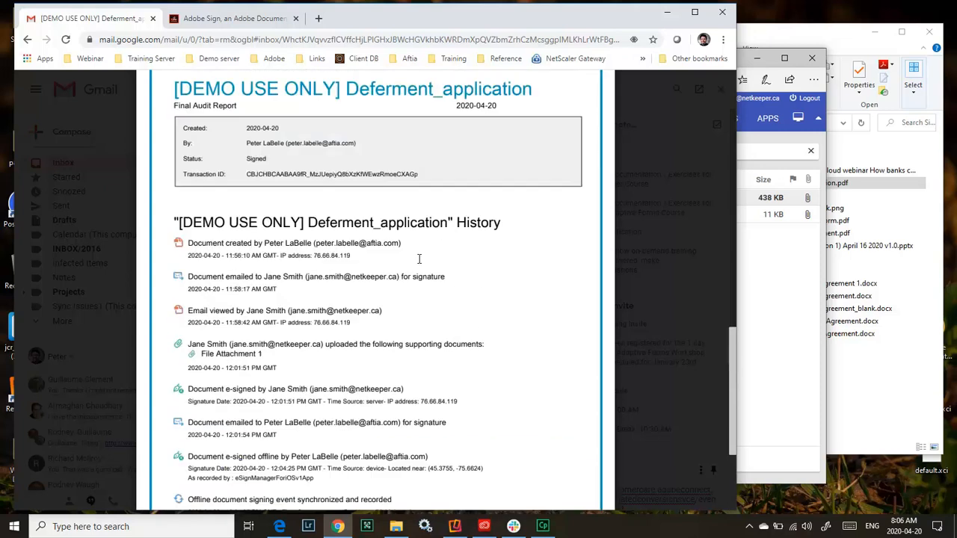
scroll(419, 259, up, 4)
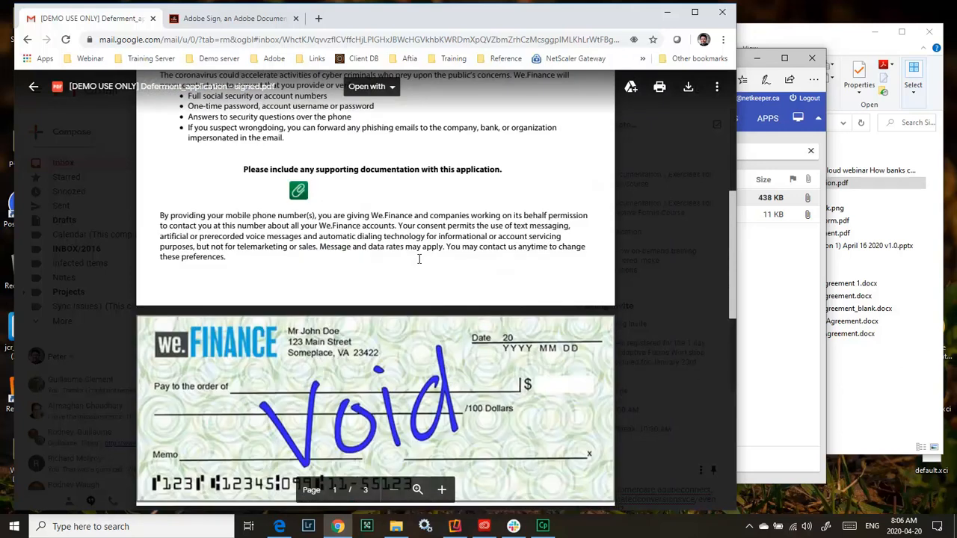